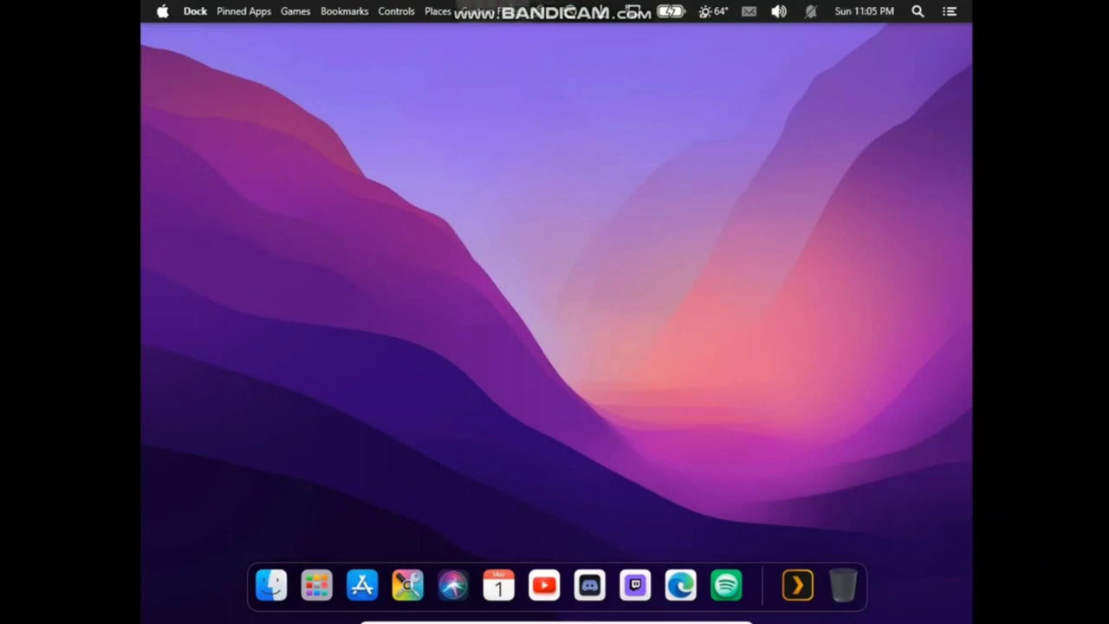
Step: Open the VirtualBox Guest Additions CD drive (D:) in the file manager and run VBoxWindowsAdditions.exe
left_click(509, 19)
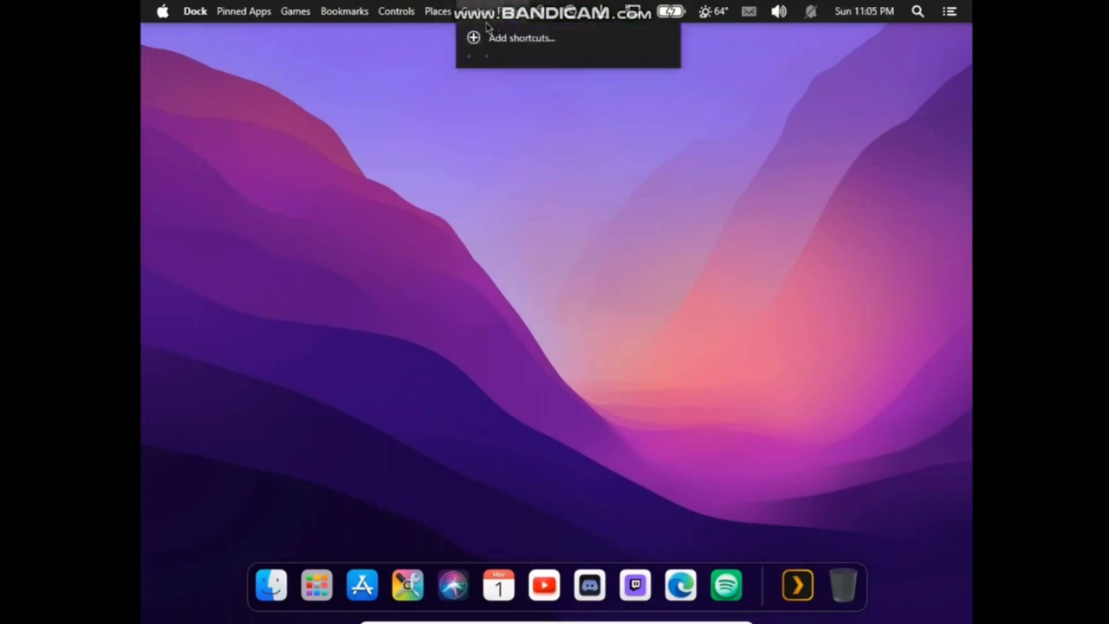
left_click(500, 40)
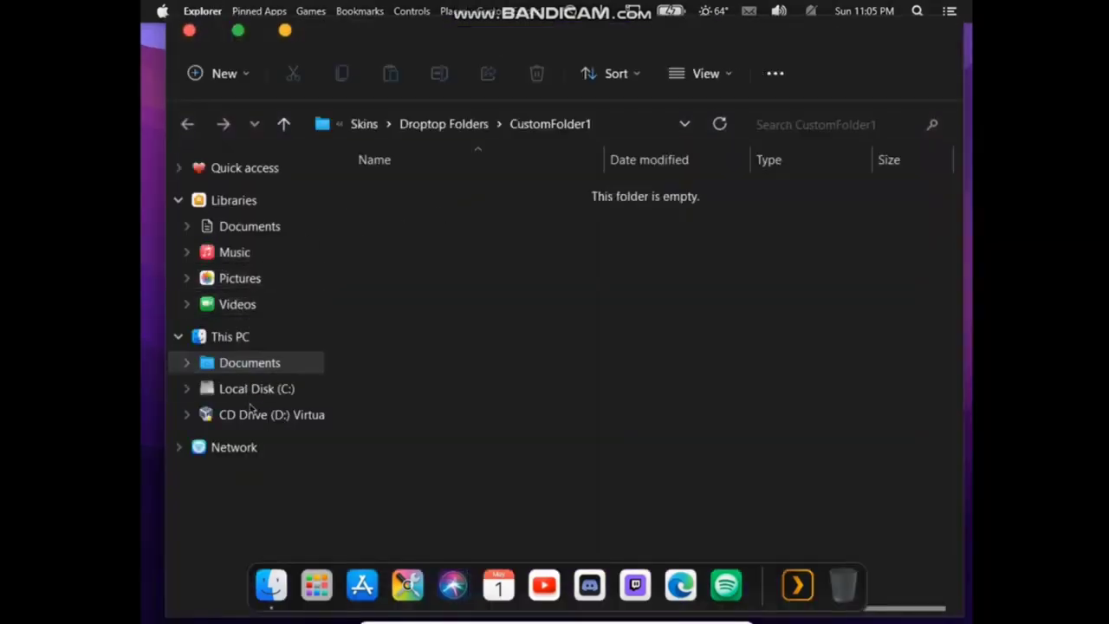
left_click(260, 416)
scroll(482, 425, "down", 1)
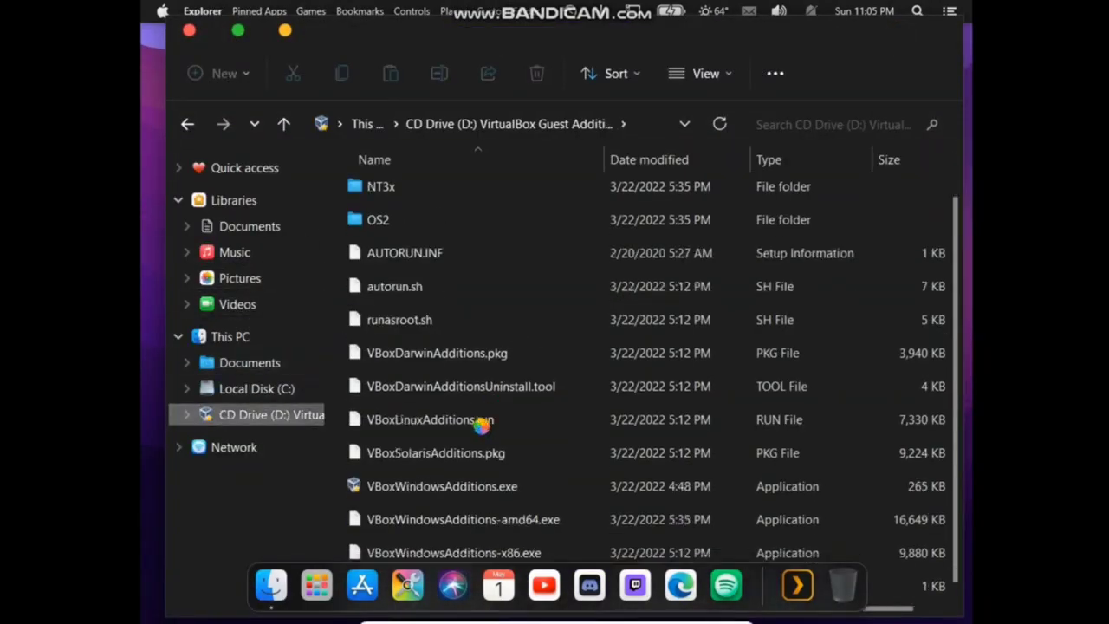
left_click(435, 489)
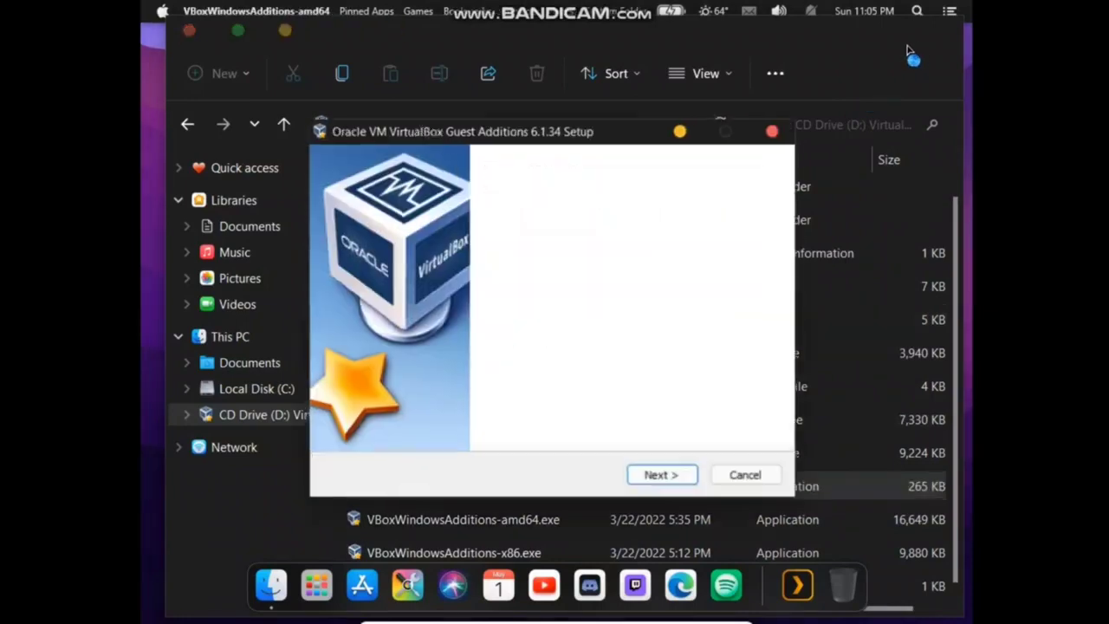
Step: Accept the default install options in the Oracle VM VirtualBox Guest Additions 6.1.34 setup and start the installation
left_click(680, 484)
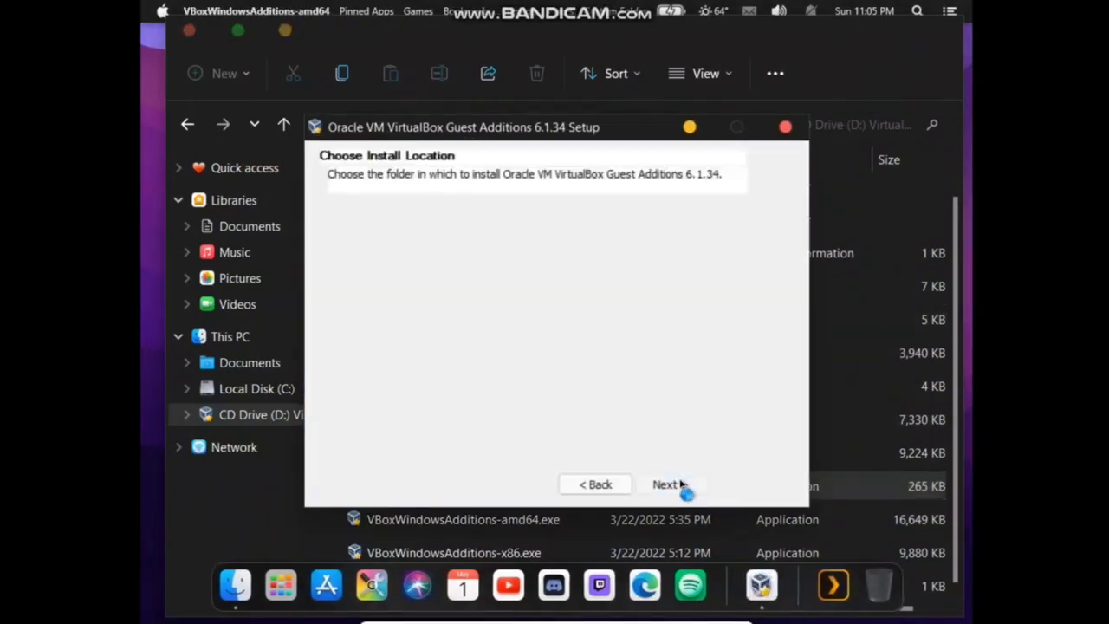
left_click(681, 484)
left_click(668, 482)
left_click(935, 39)
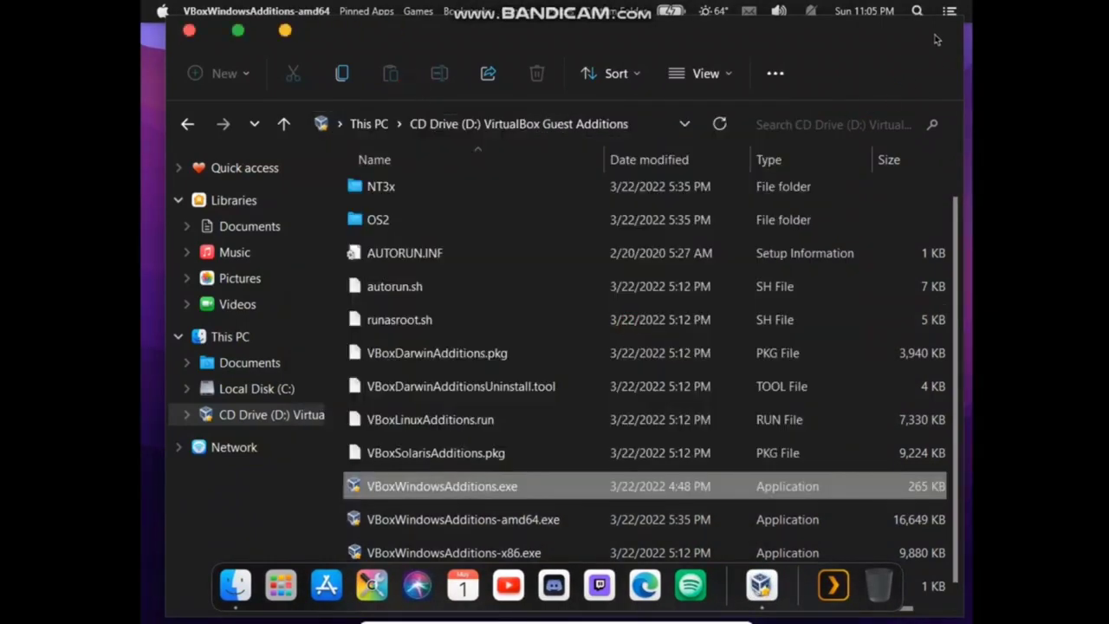
Step: Bring the Guest Additions installer window back to the front and finish the setup with Reboot now selected
left_click(162, 12)
left_click(223, 89)
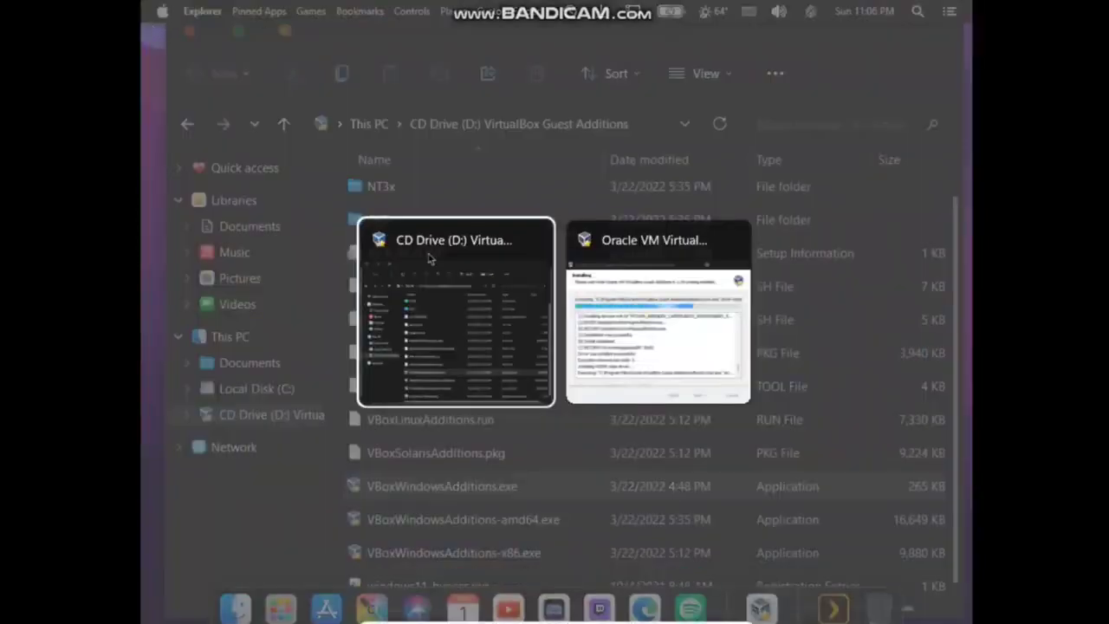
left_click(658, 321)
left_click_drag(546, 134, 691, 145)
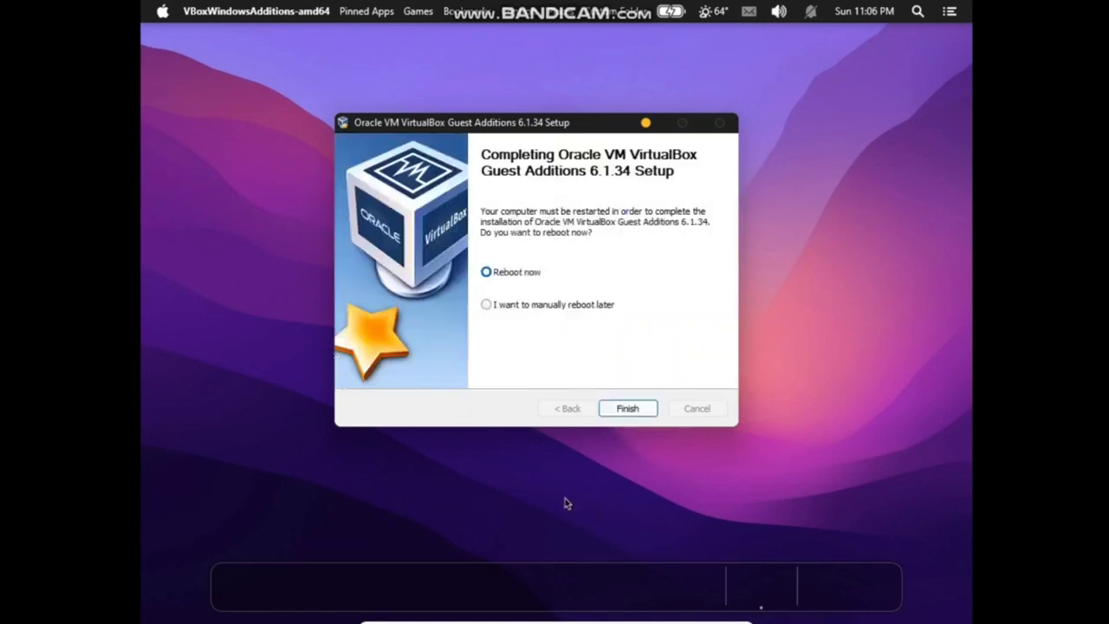
left_click(629, 406)
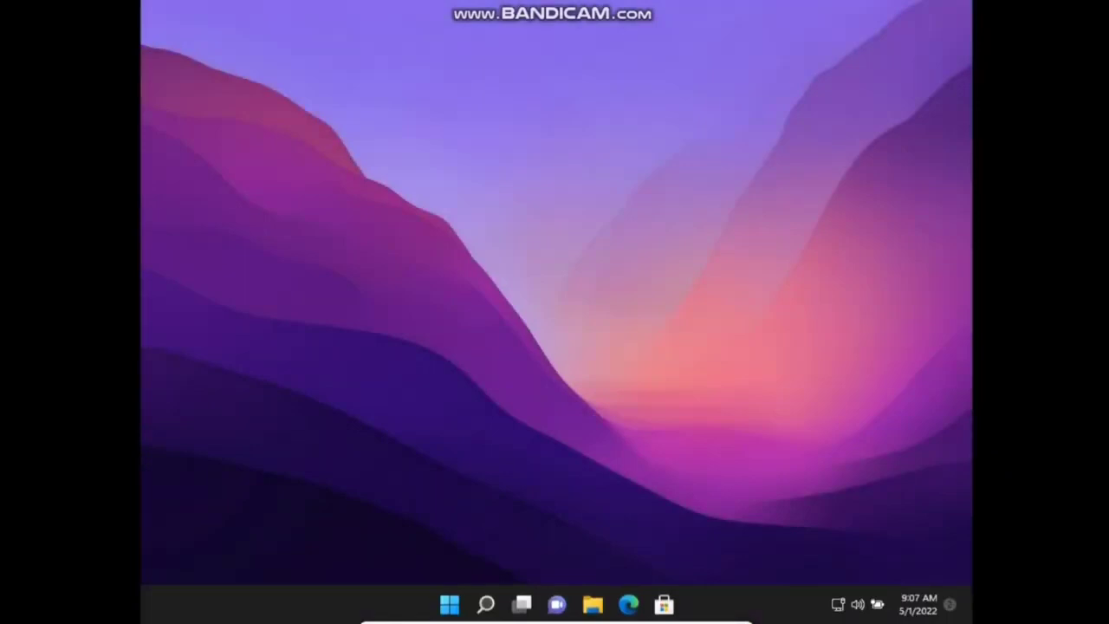
Step: Refresh the desktop and close the Welcome message window
left_click(452, 606)
left_click(451, 605)
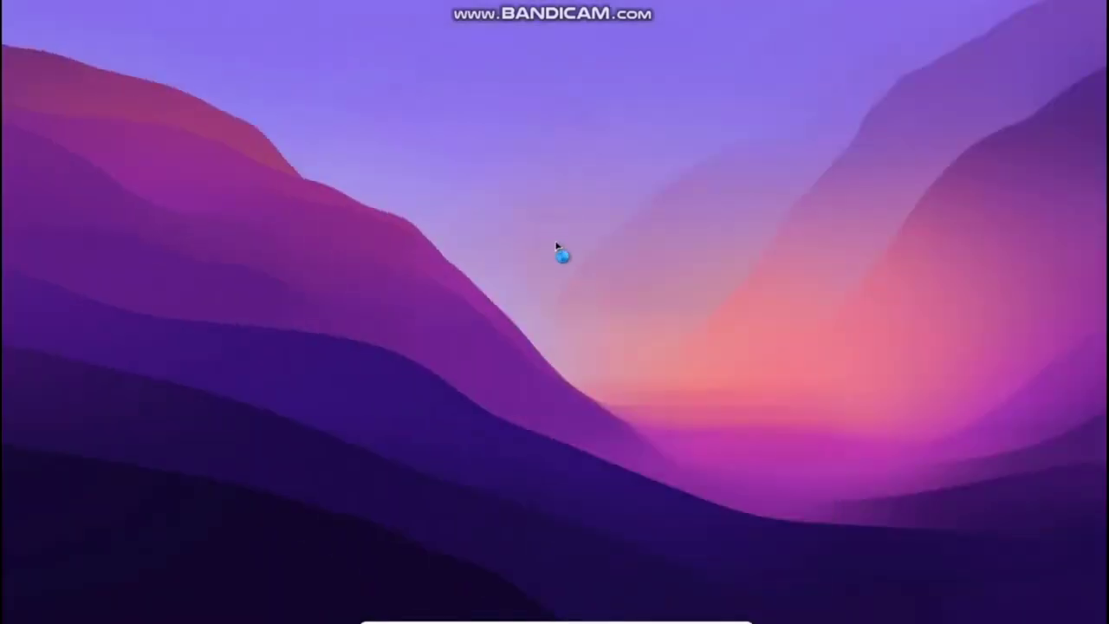
right_click(556, 246)
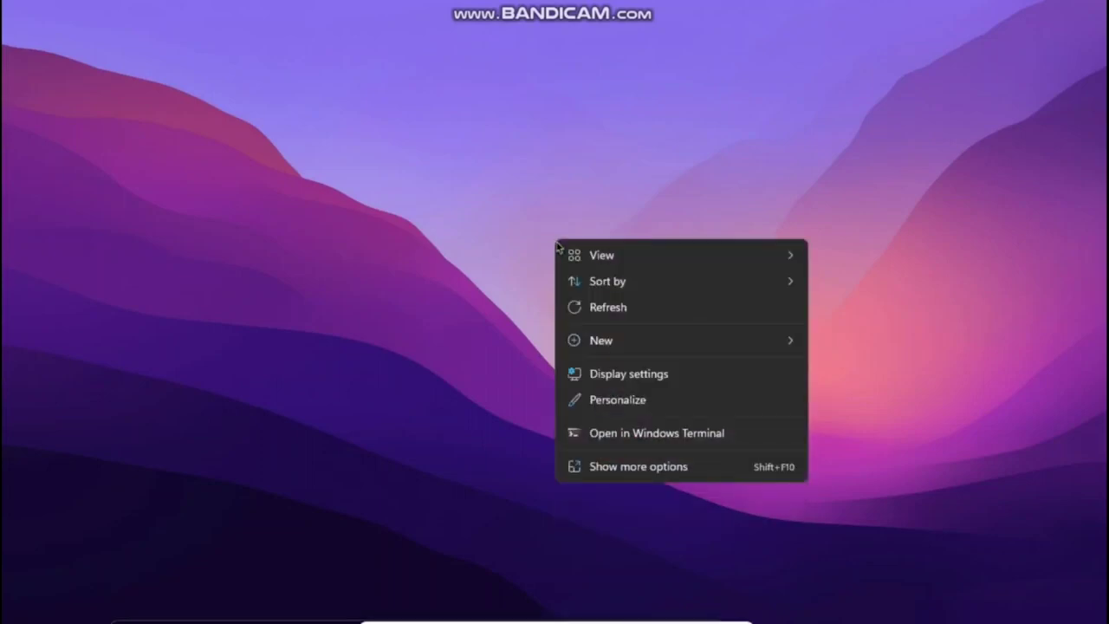
left_click(598, 308)
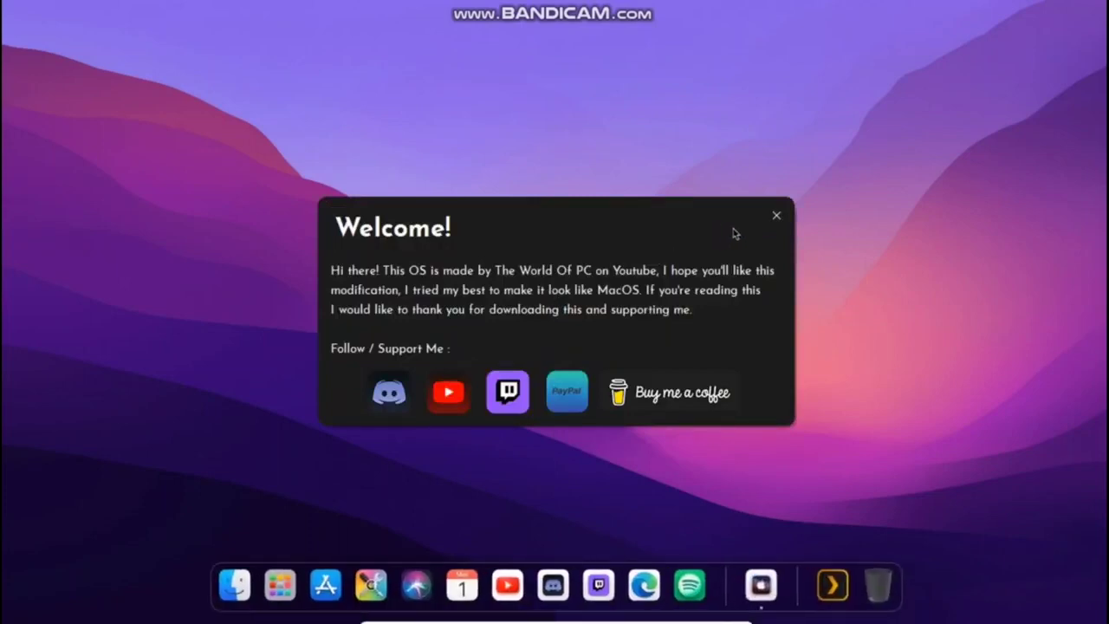
left_click(768, 222)
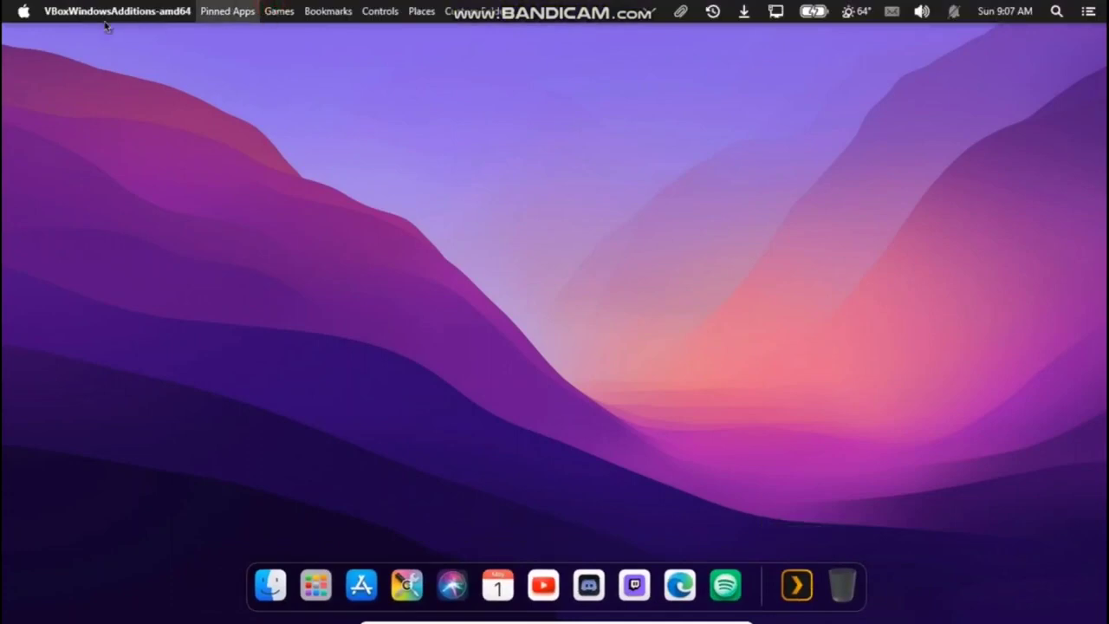
Step: View the virtual desktops overview and return to Desktop 1
left_click(279, 11)
left_click(261, 116)
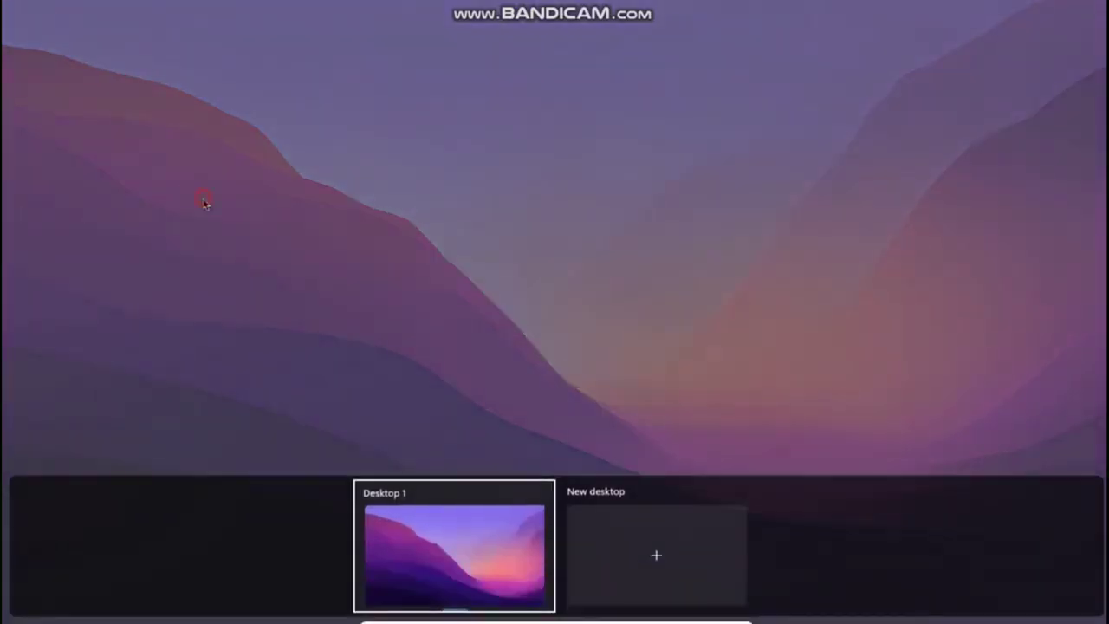
left_click(204, 204)
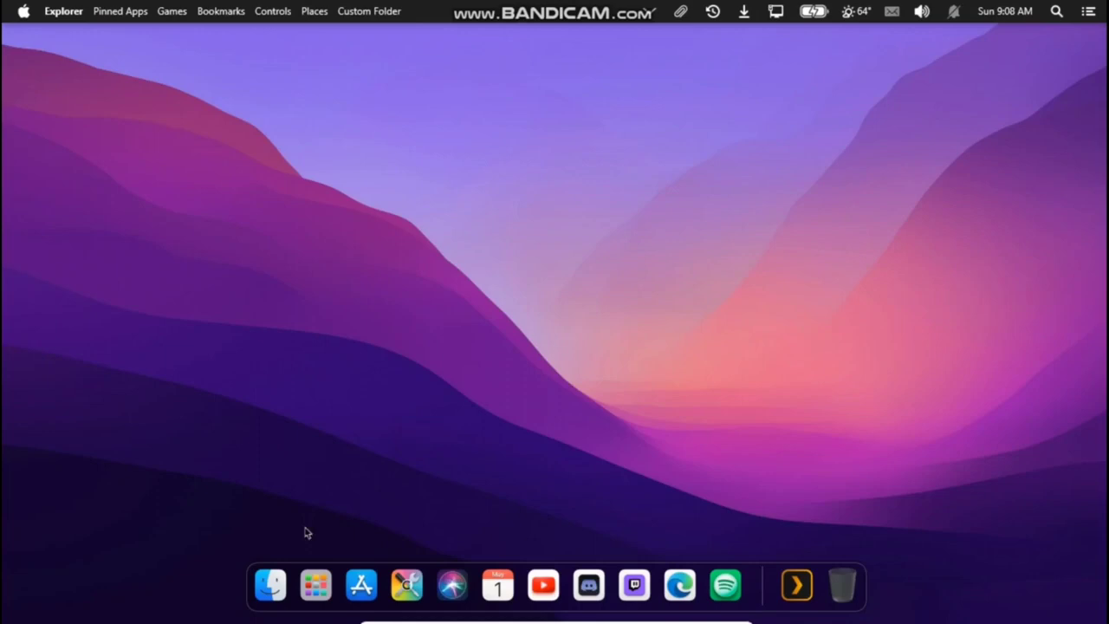
Step: Open a Windows Terminal session from the desktop, reposition its window slightly and close it
key("shift+F10")
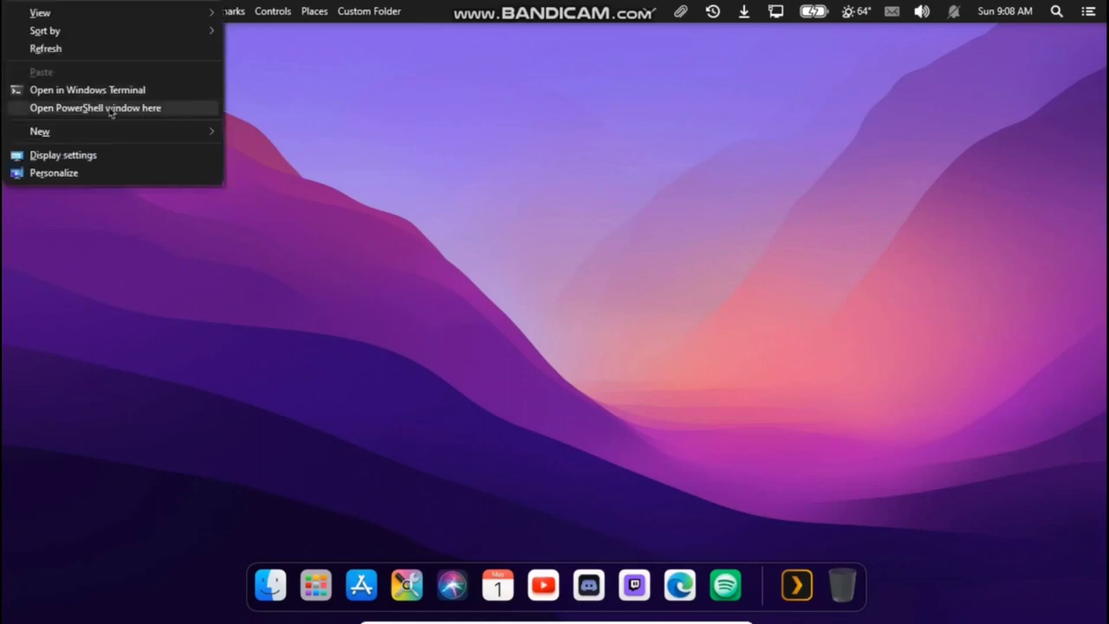
left_click(89, 90)
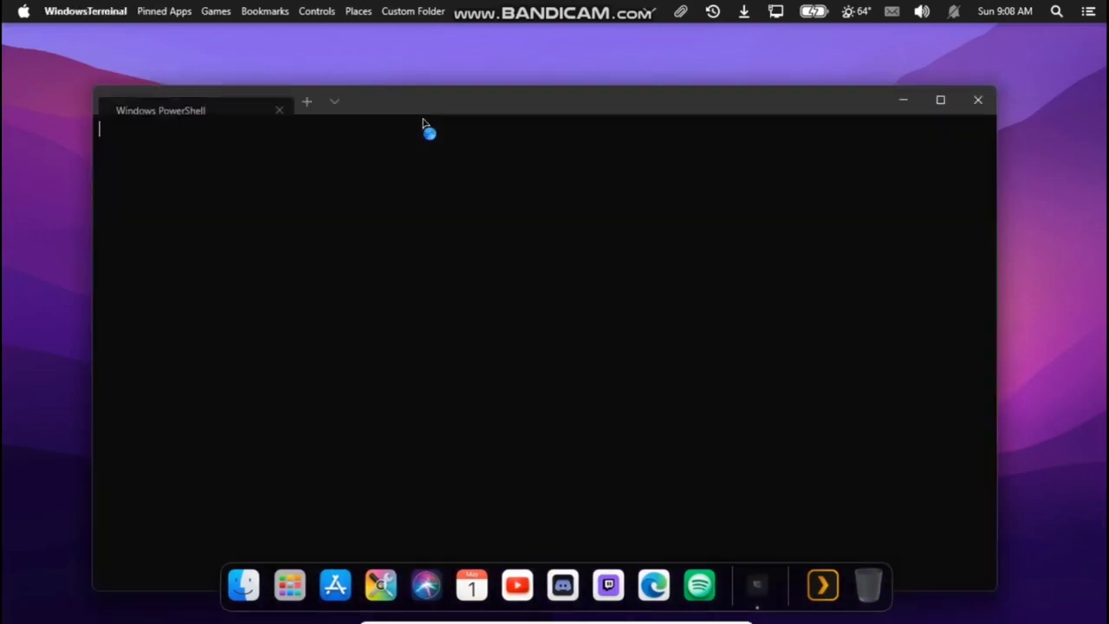
left_click_drag(428, 102, 448, 94)
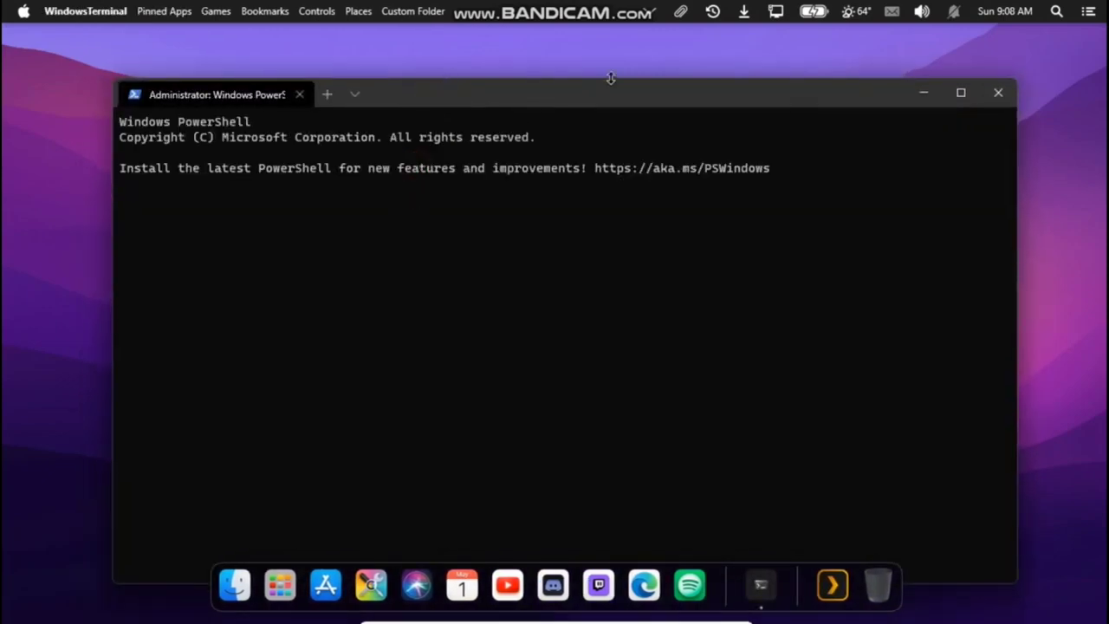
left_click(998, 91)
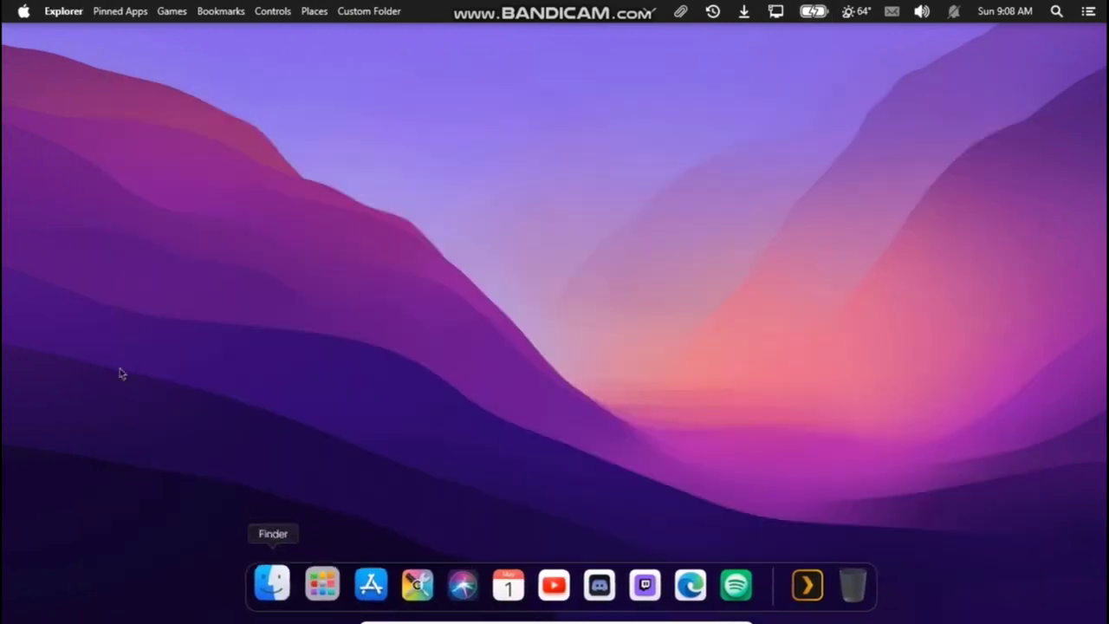
Step: Look through the app pages in Launchpad and try to launch Command Prompt
left_click(319, 585)
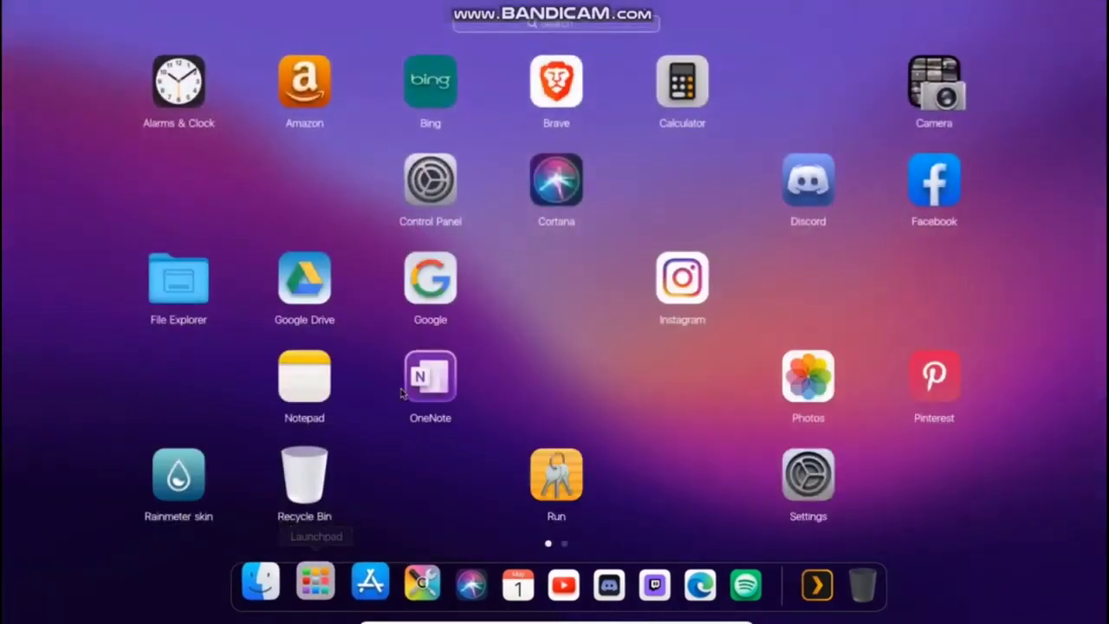
scroll(441, 233, "down", 1)
scroll(524, 180, "up", 1)
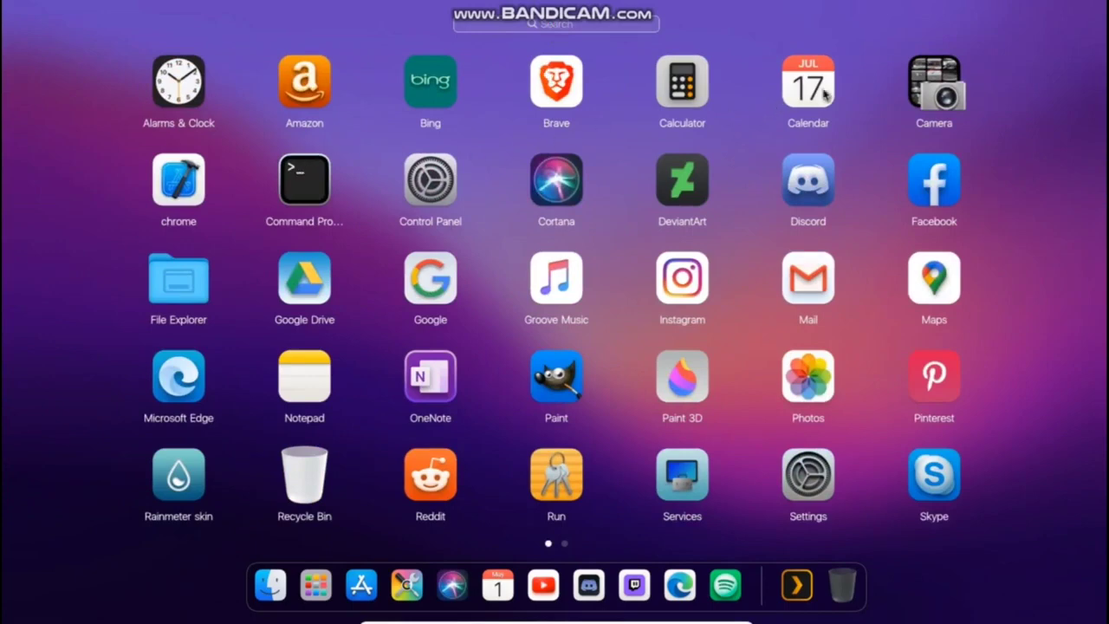
left_click(296, 194)
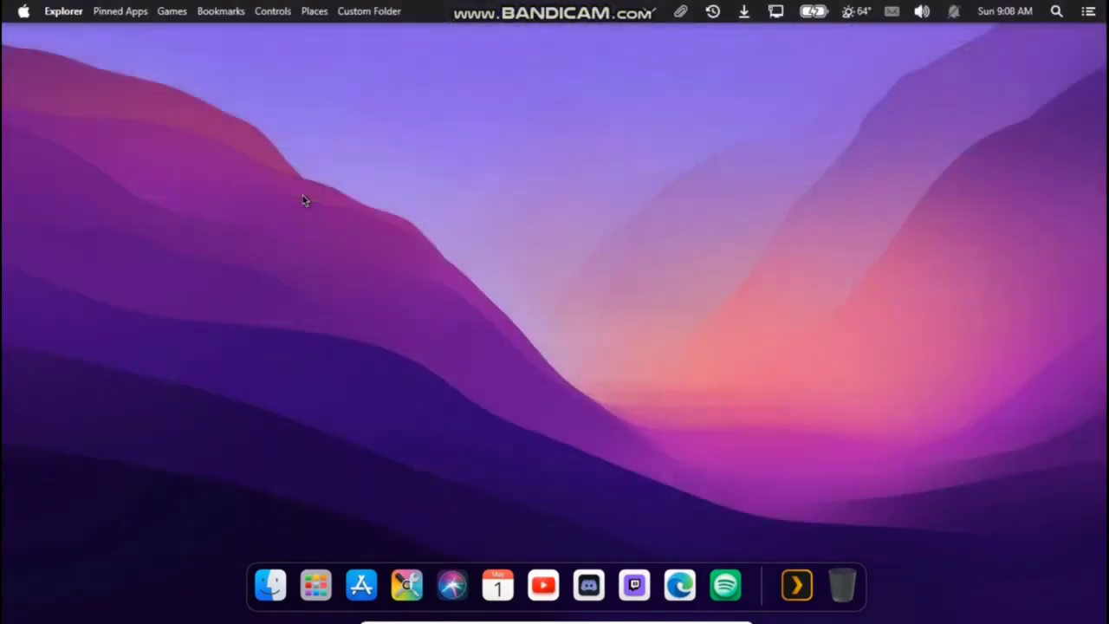
Step: Check the icon options for Command Prompt in Launchpad and try to open its file location
left_click(315, 585)
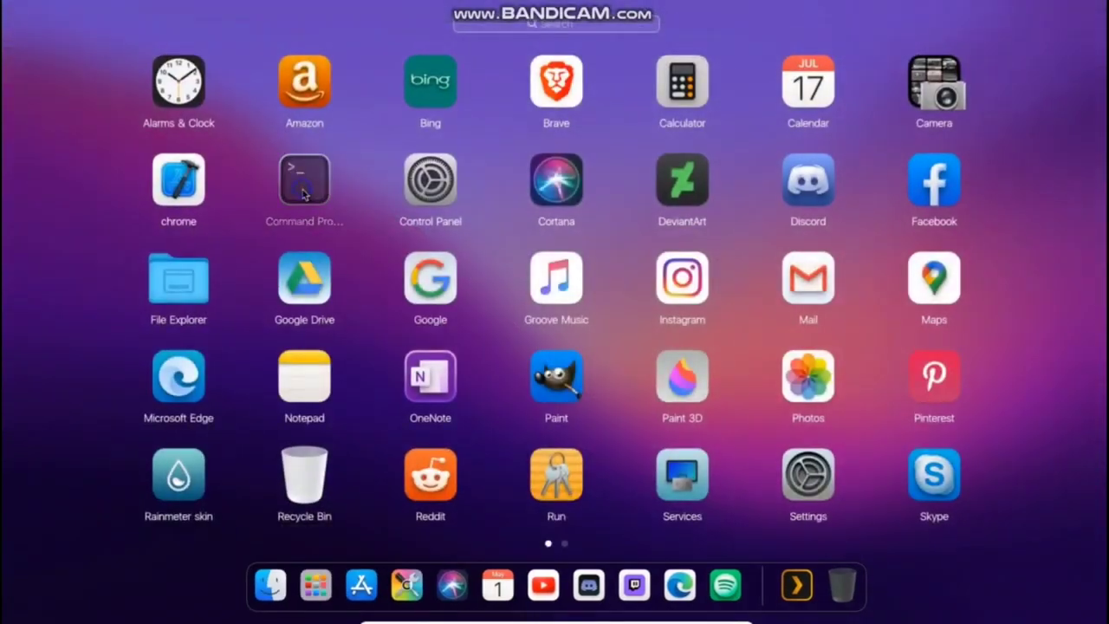
right_click(304, 194)
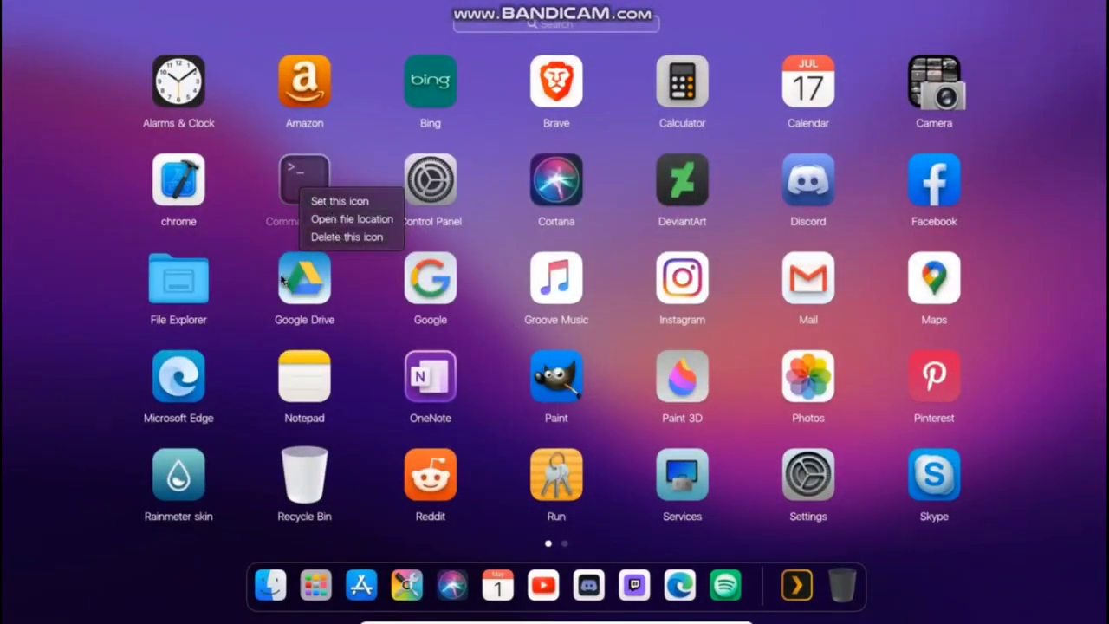
left_click(41, 274)
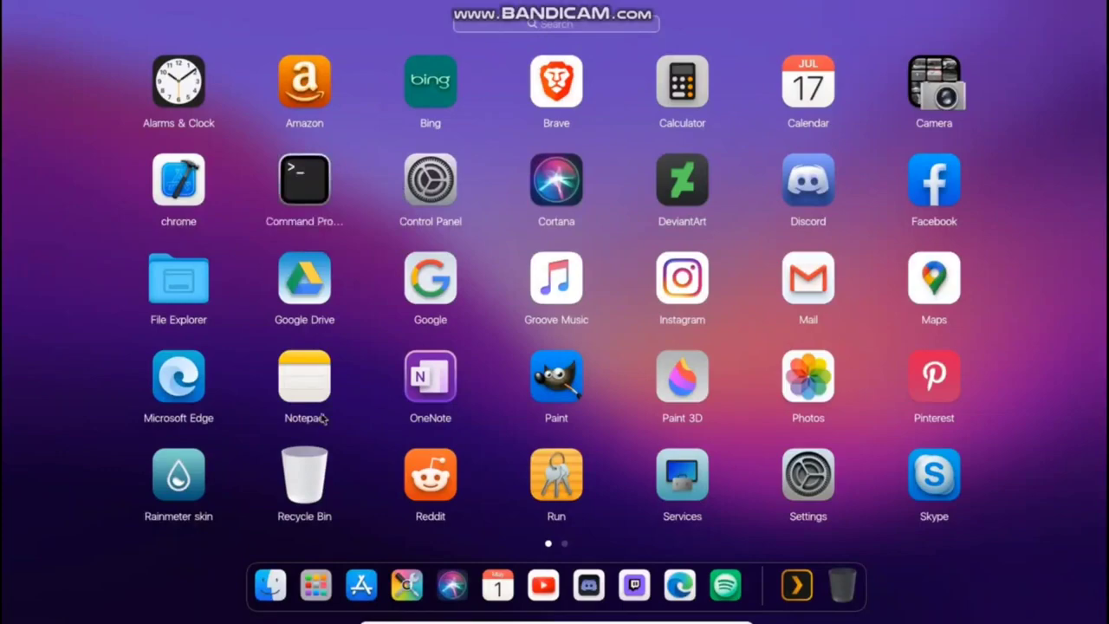
left_click(317, 585)
left_click(317, 585)
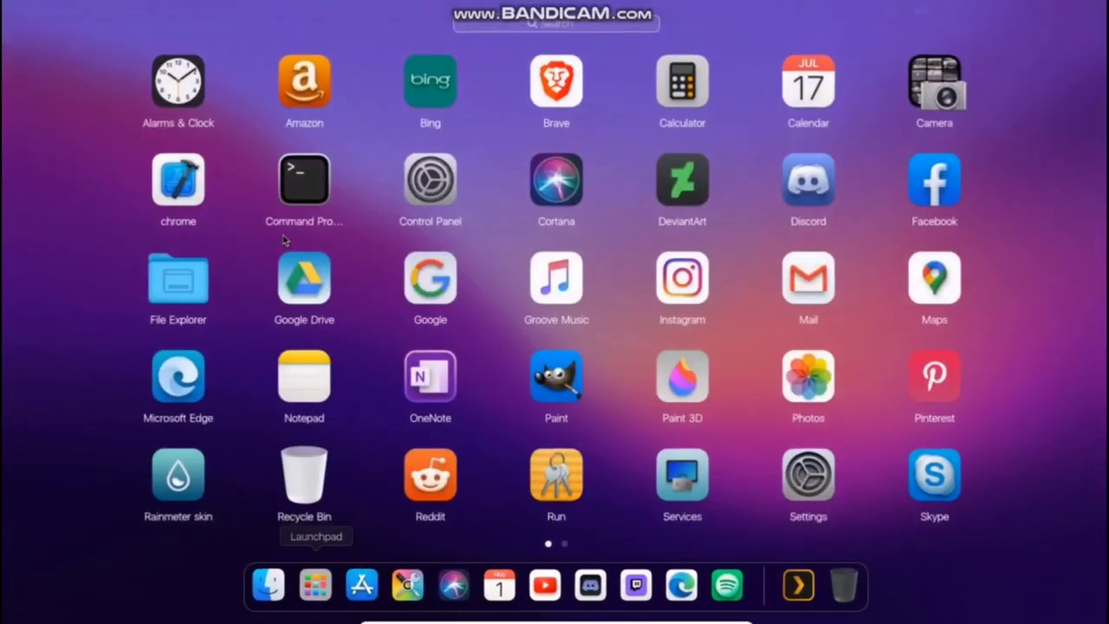
right_click(299, 189)
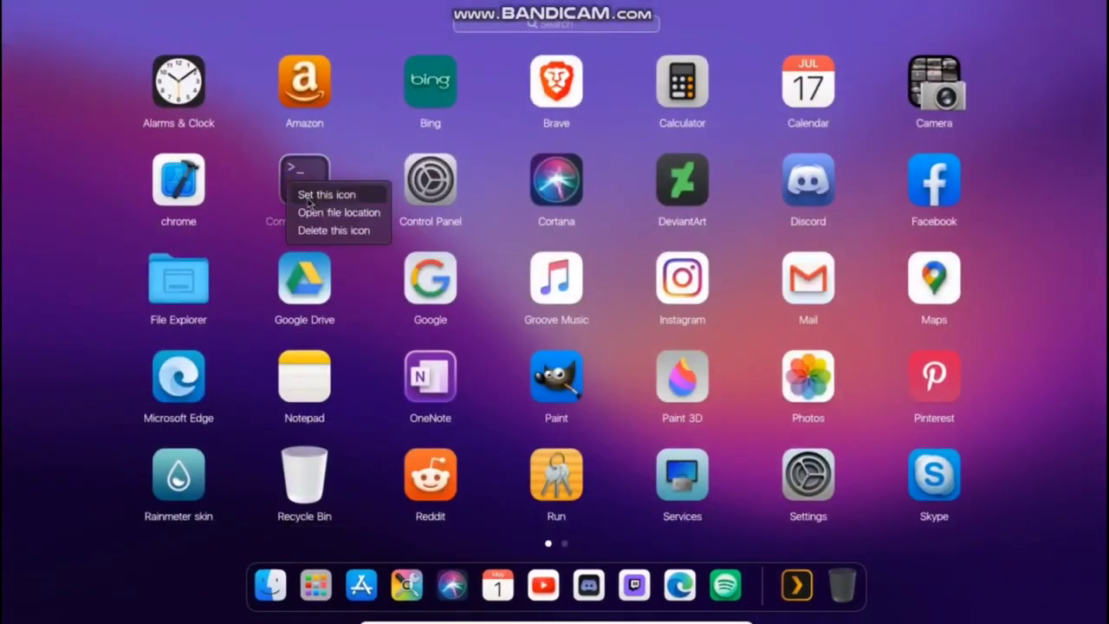
left_click(317, 212)
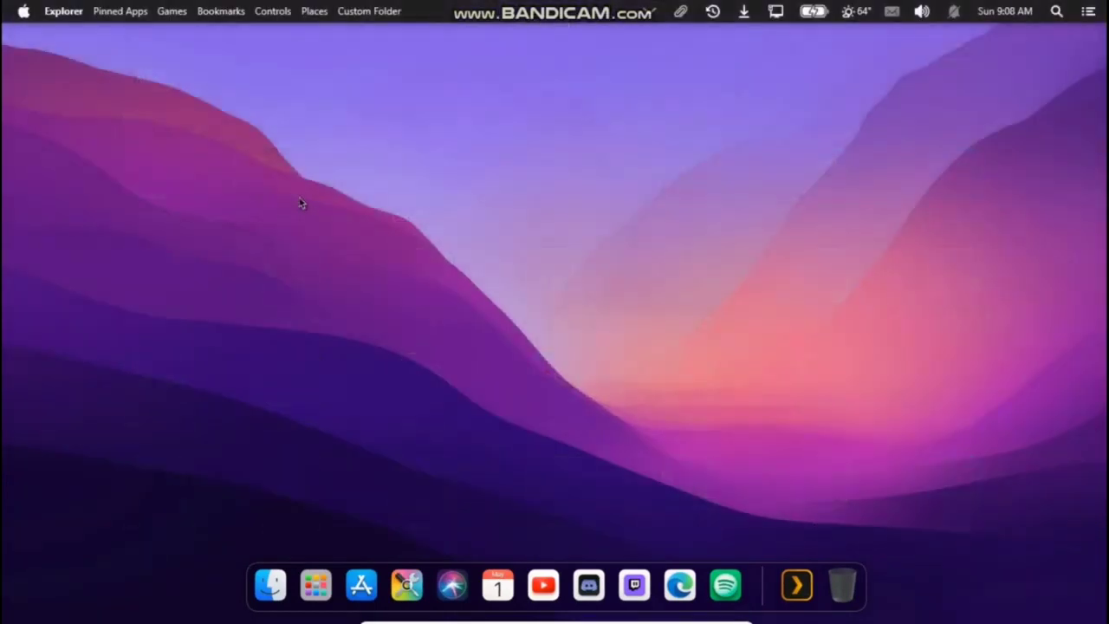
Step: Examine the Custom Folder, Places, Bookmarks and Controls entries, and show the hidden system tray icons
left_click(382, 11)
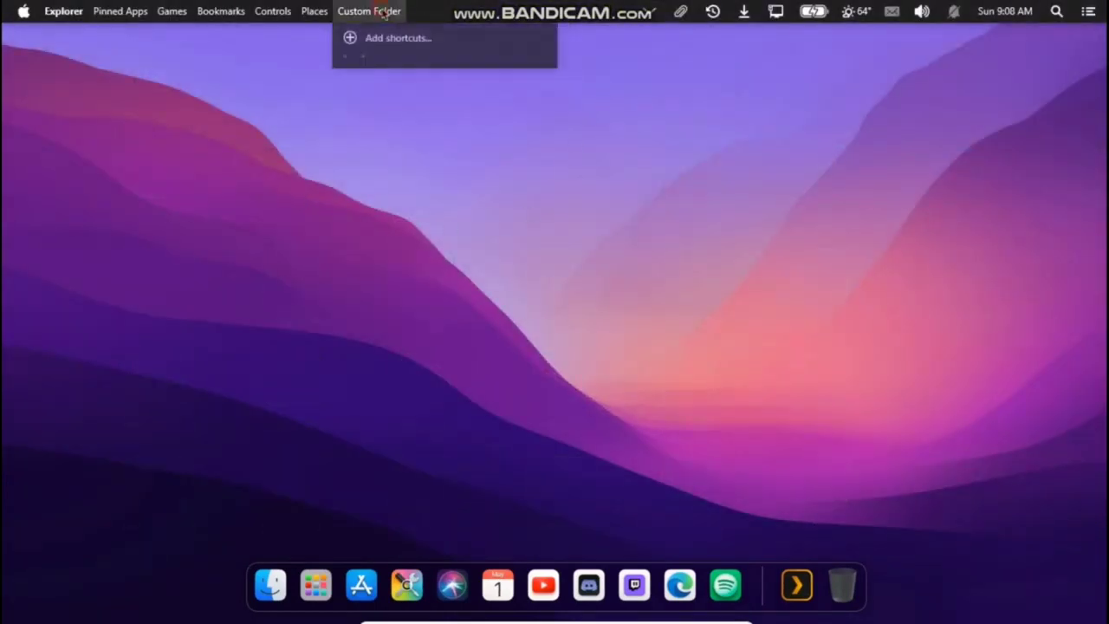
left_click(314, 11)
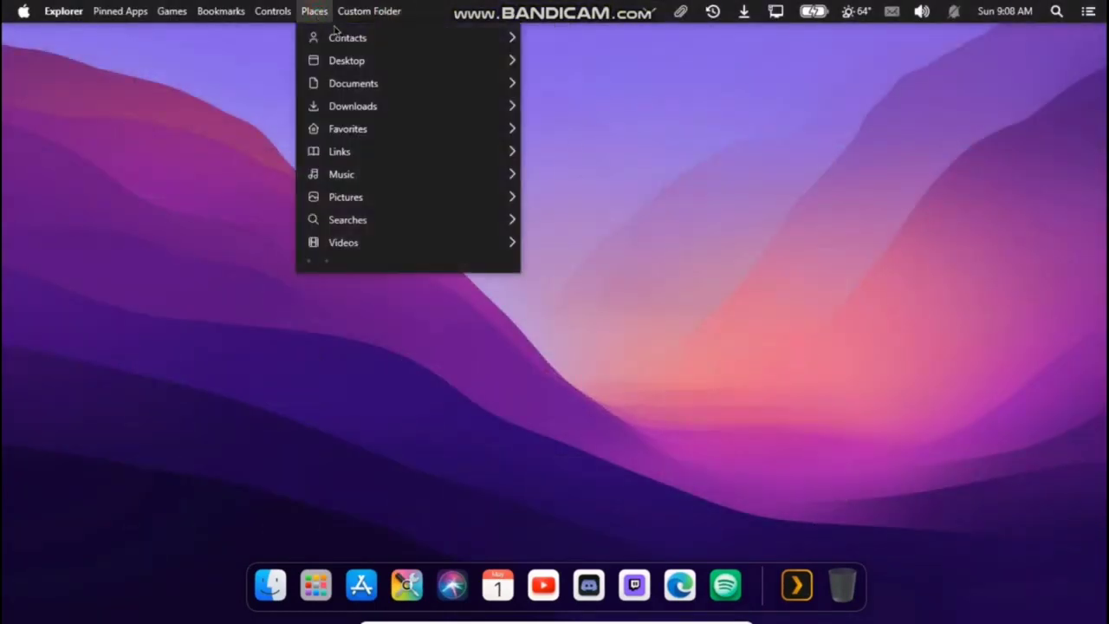
left_click(279, 11)
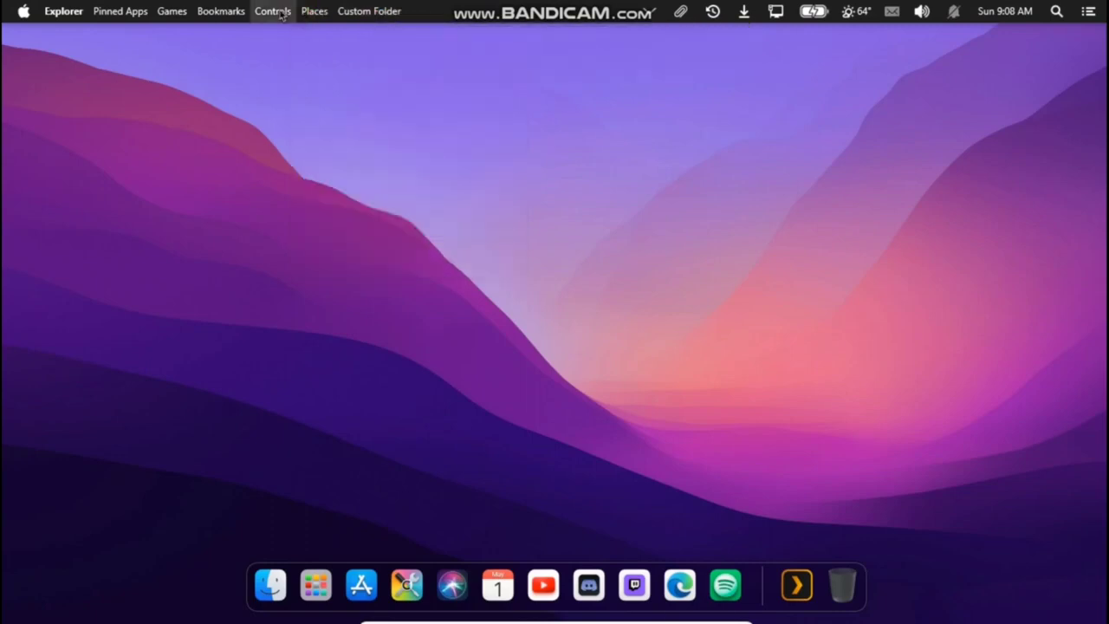
left_click(279, 12)
left_click(221, 11)
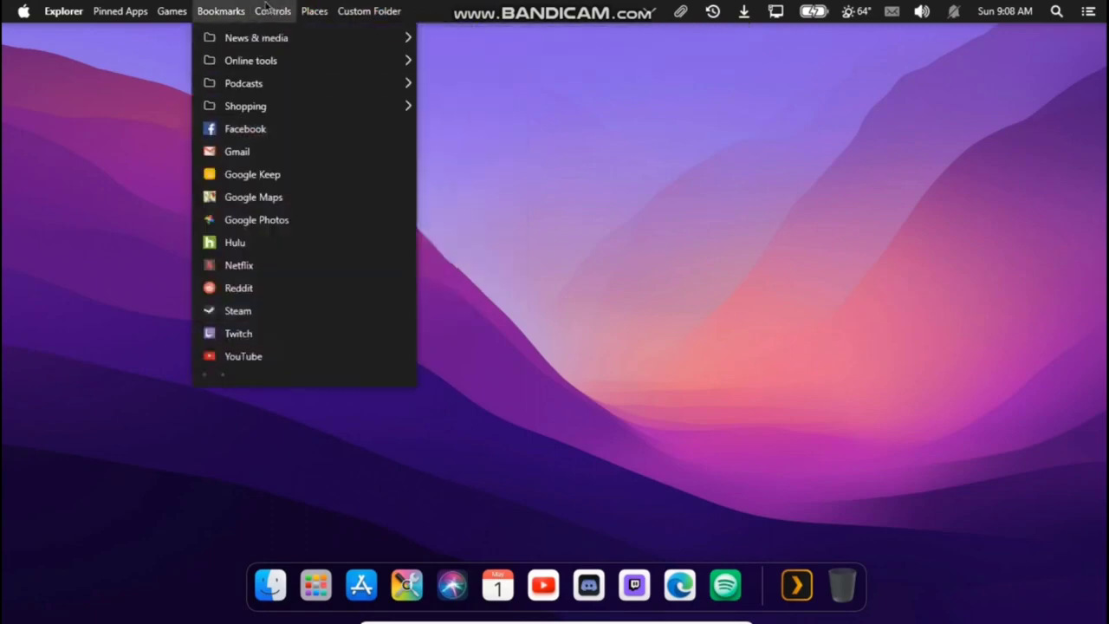
mouse_move(268, 8)
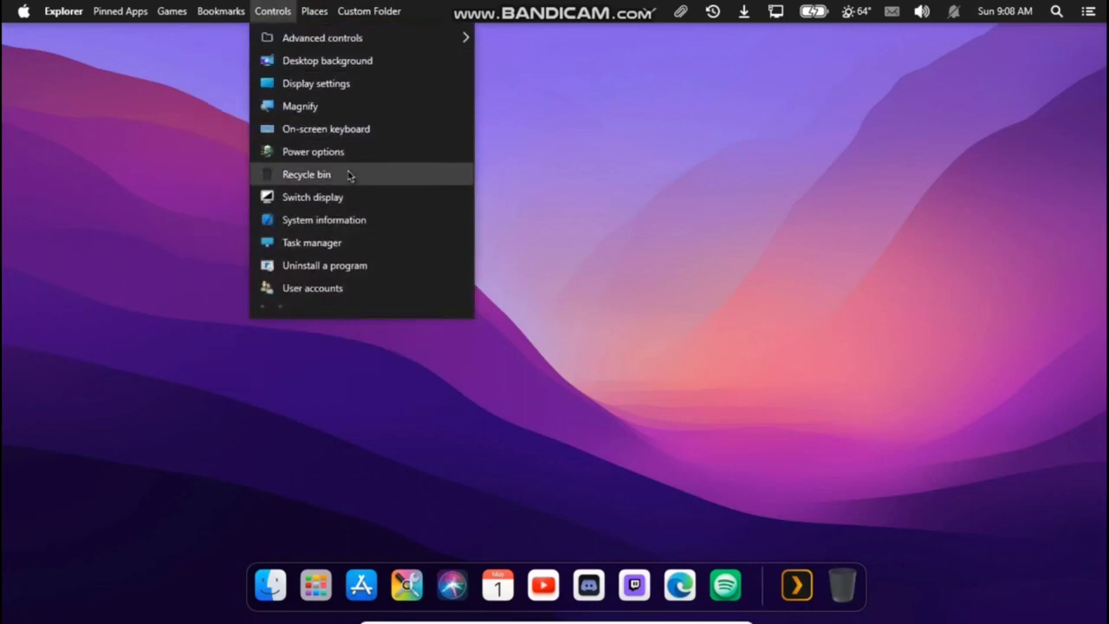
left_click(616, 182)
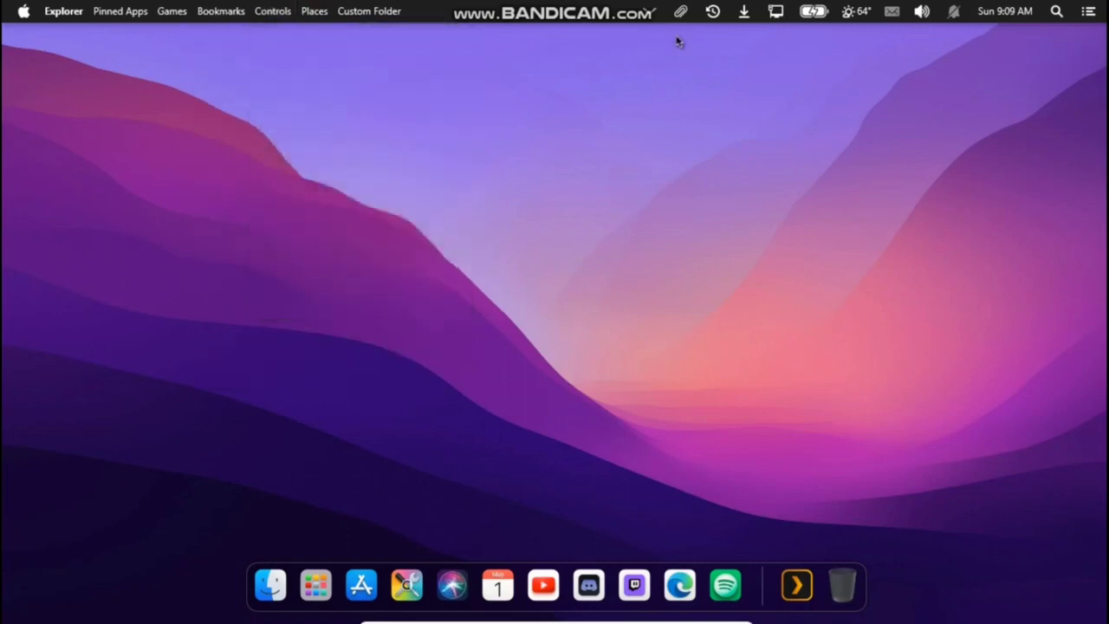
left_click(650, 11)
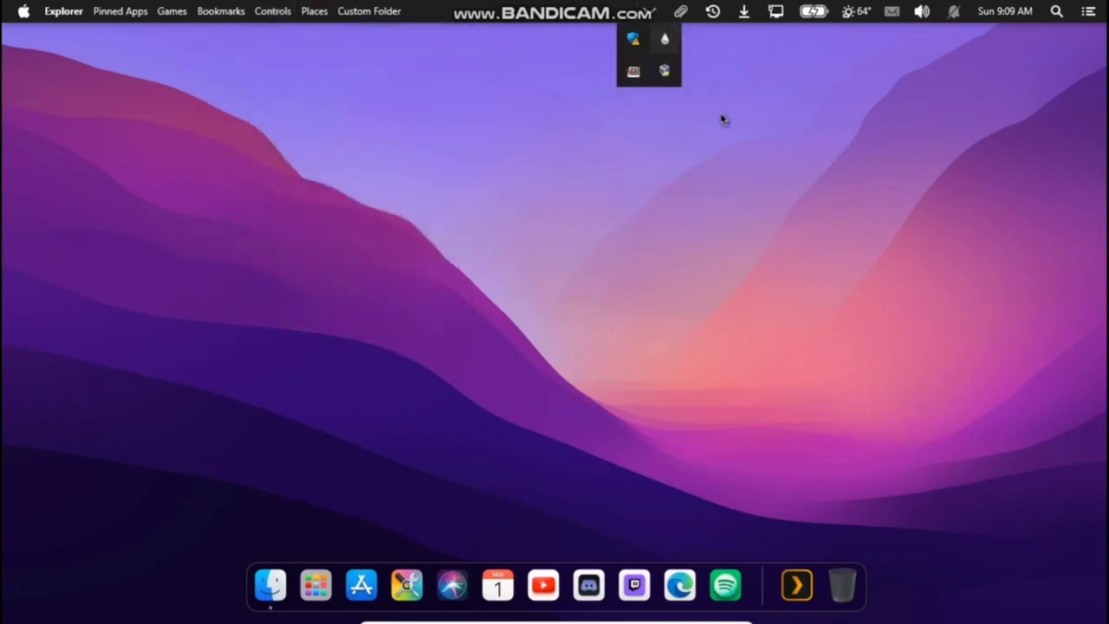
Step: Open a Finder window, view the Music and Documents libraries, and minimize the window
left_click(752, 165)
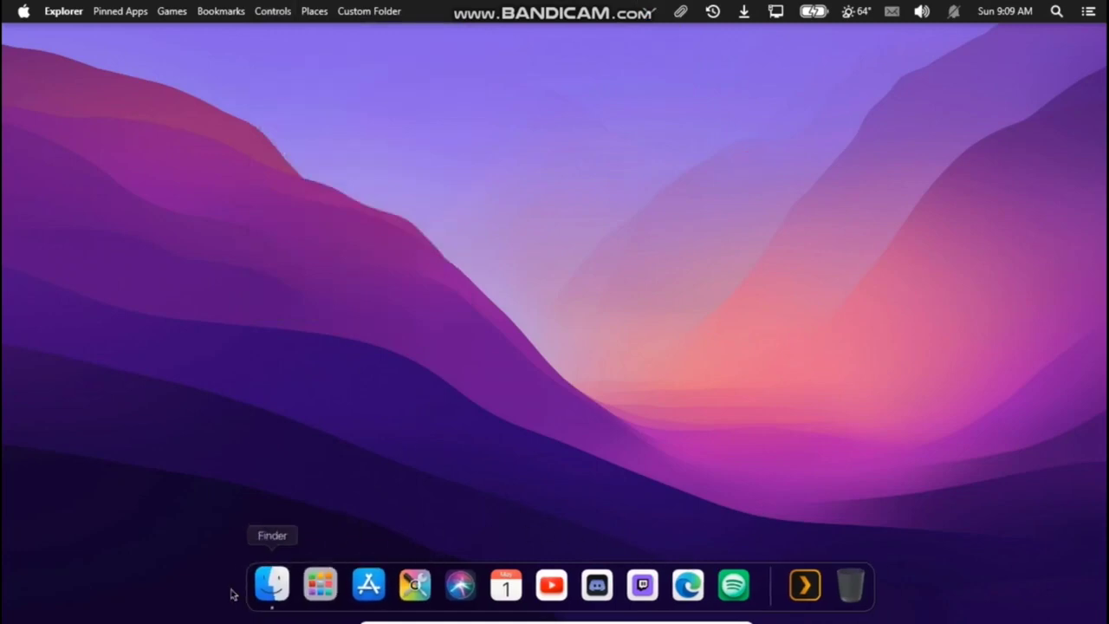
left_click(269, 585)
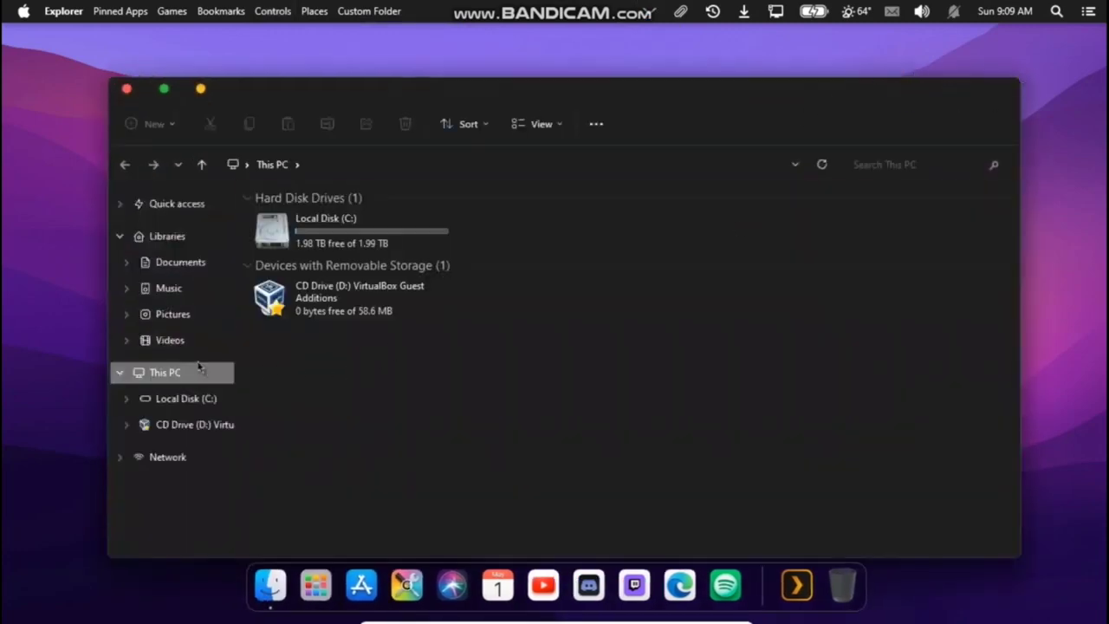
left_click(199, 286)
left_click(179, 262)
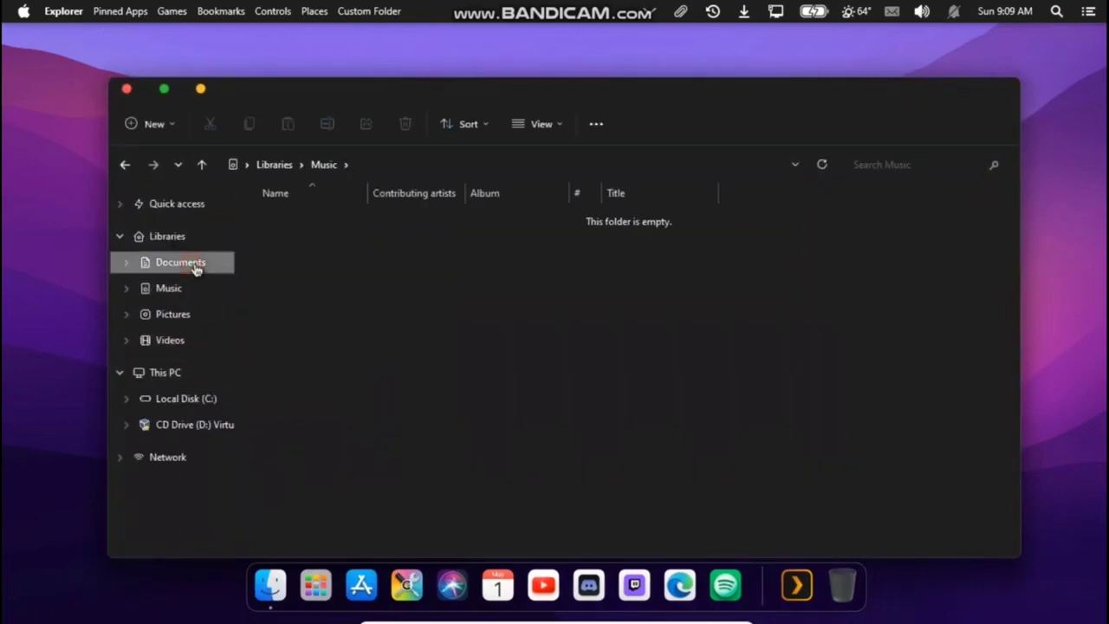
left_click(996, 108)
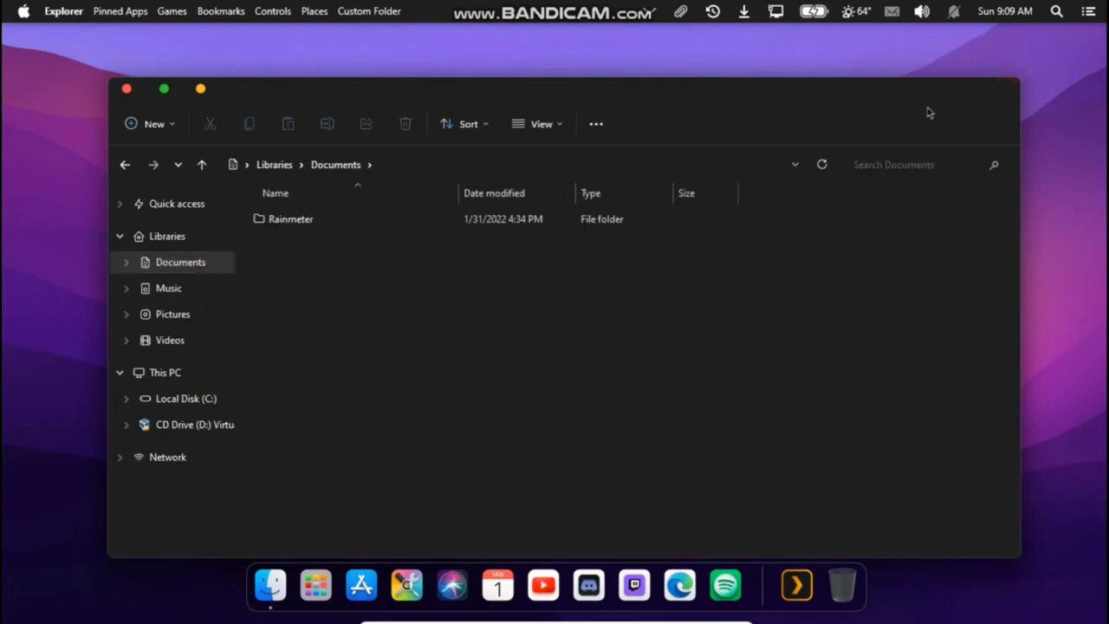
left_click(200, 88)
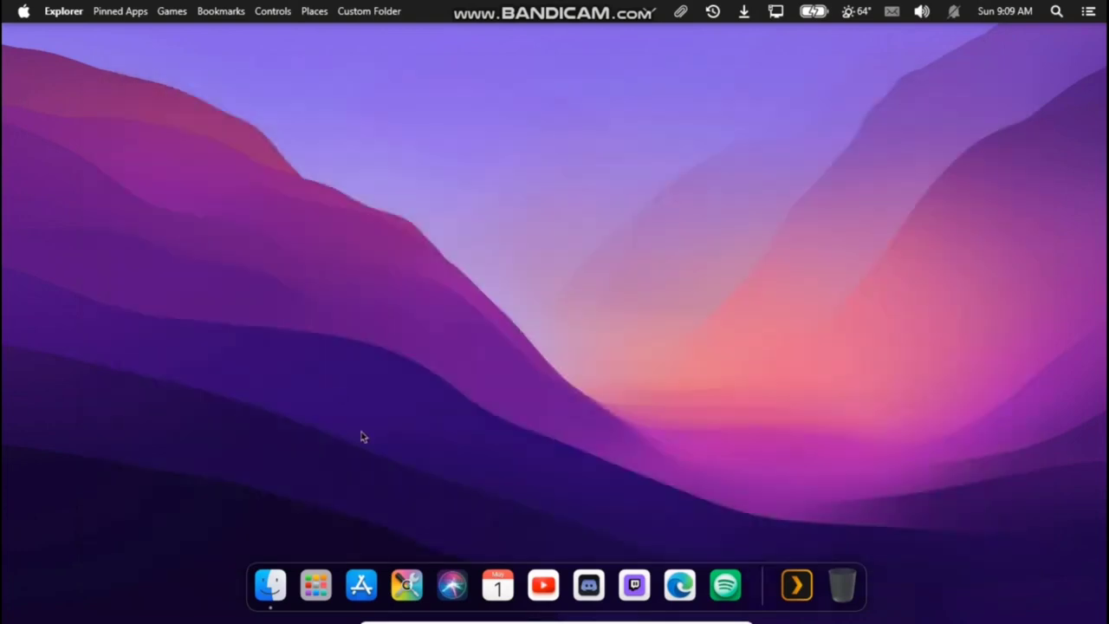
Step: Check the context options offered on the desktop background and dismiss them
right_click(349, 334)
left_click(390, 556)
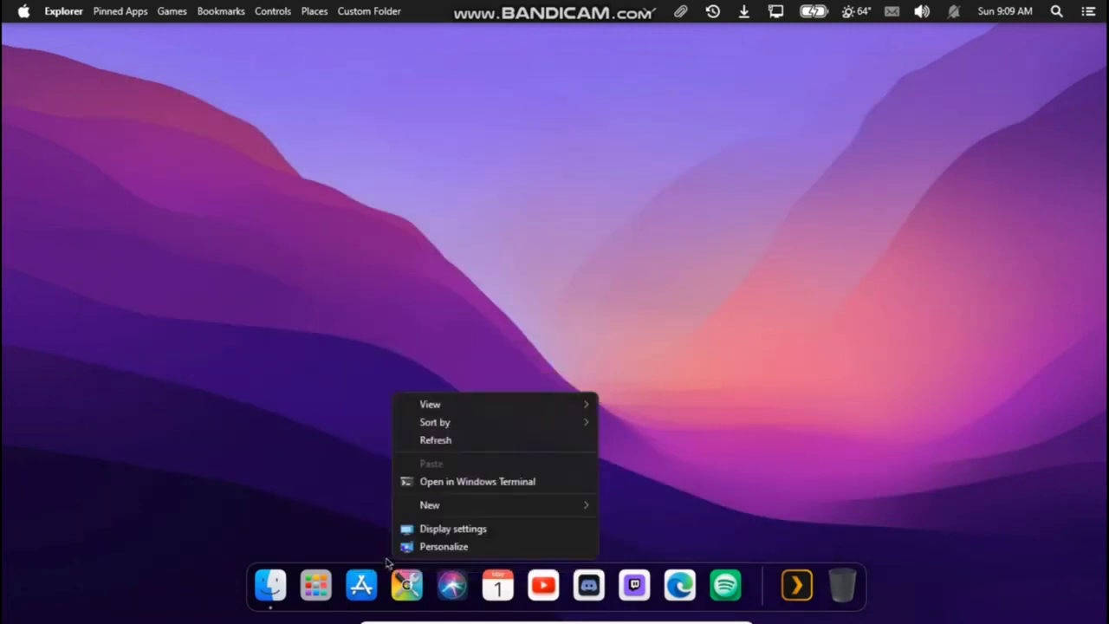
left_click(339, 443)
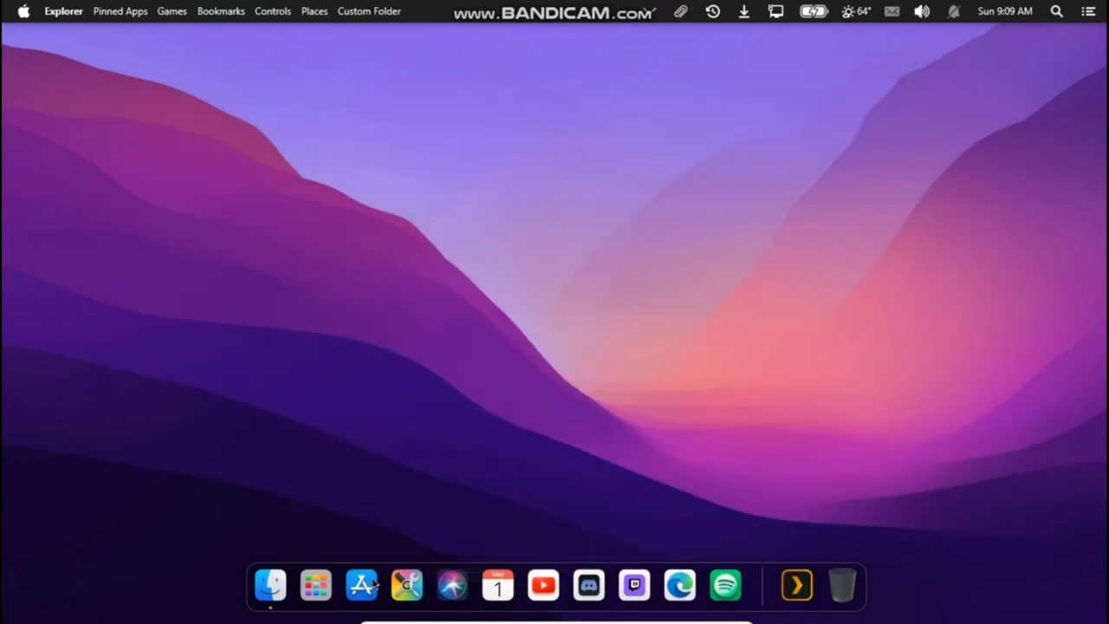
Step: Try to launch Command Prompt from Launchpad, look through both app pages and return to the desktop
left_click(308, 601)
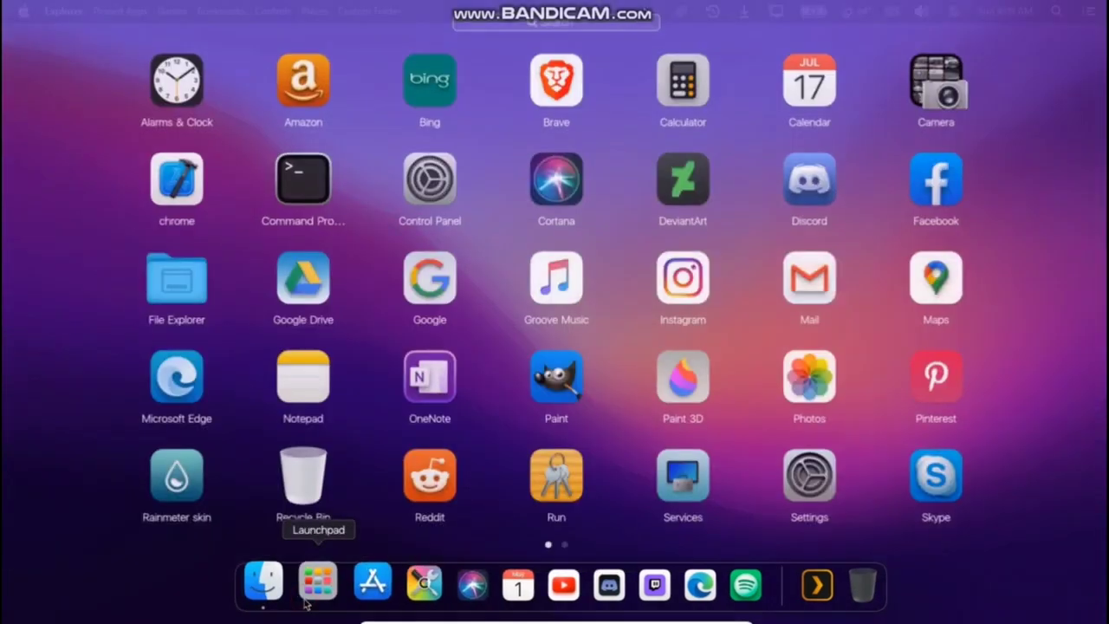
left_click(303, 197)
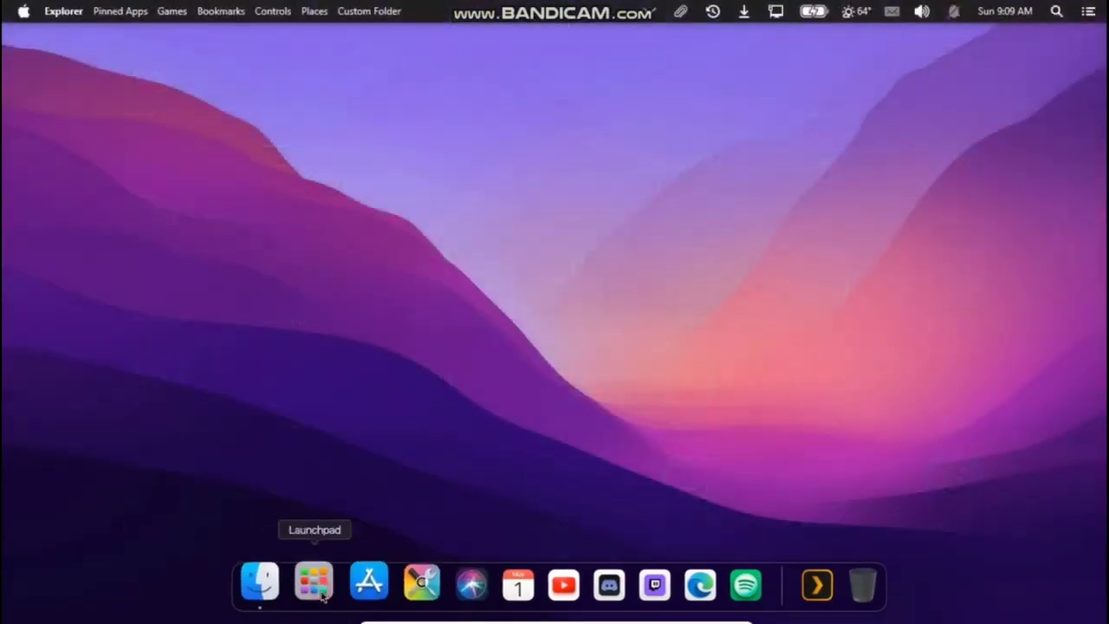
left_click(316, 585)
scroll(421, 421, "down", 1)
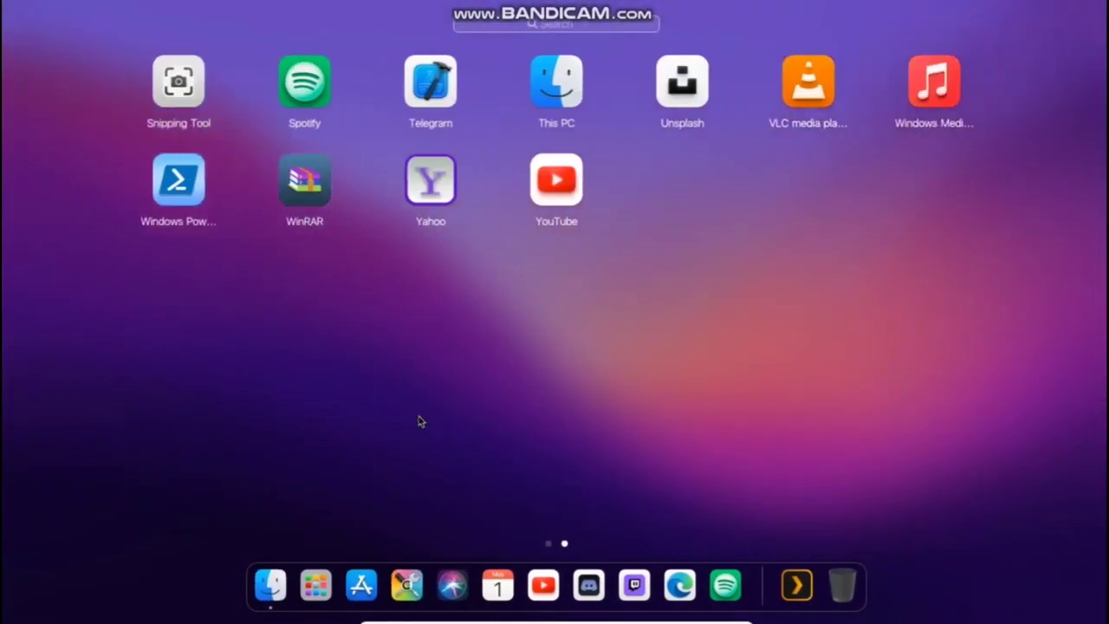
scroll(421, 421, "up", 1)
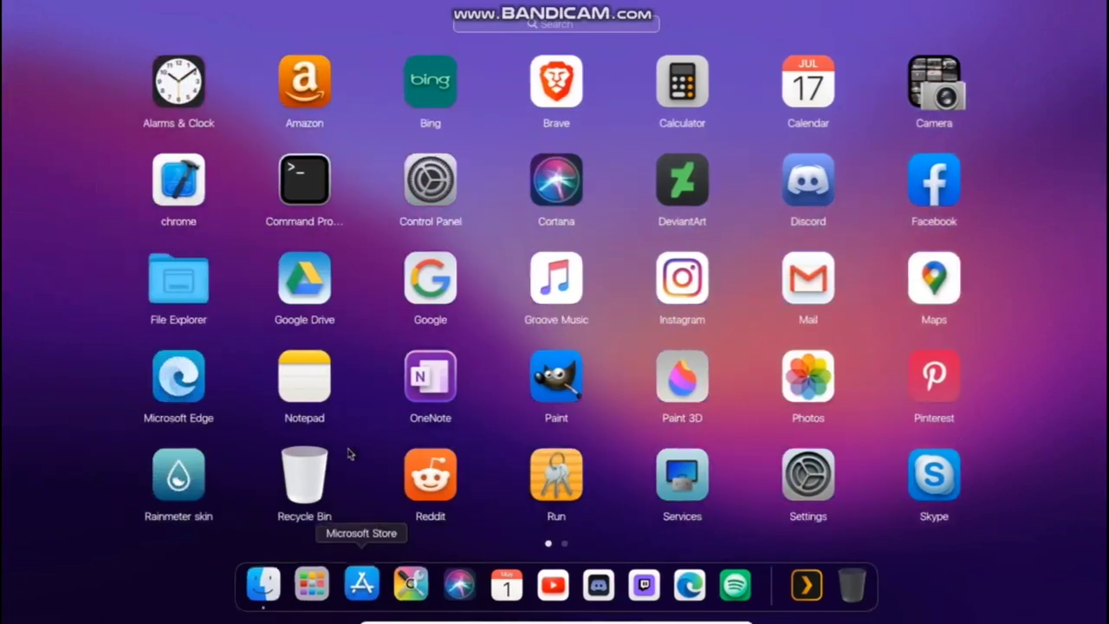
scroll(372, 339, "down", 1)
left_click(169, 148)
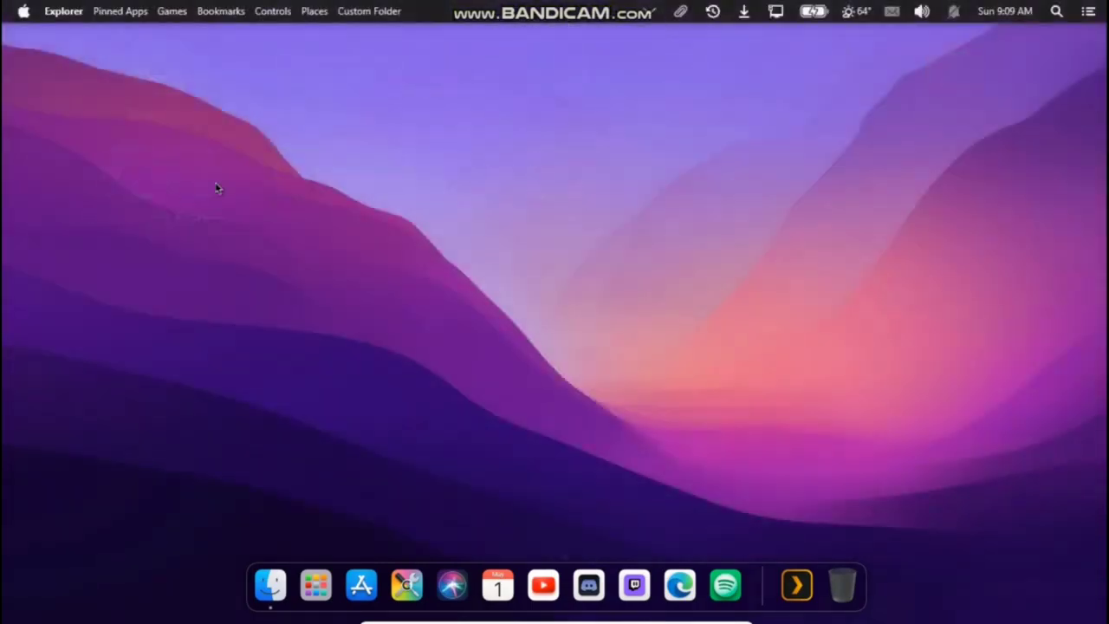
Step: Examine the Apple menu and the hidden tray icons, recent downloads, volume and mail entries in the top bar
left_click(22, 13)
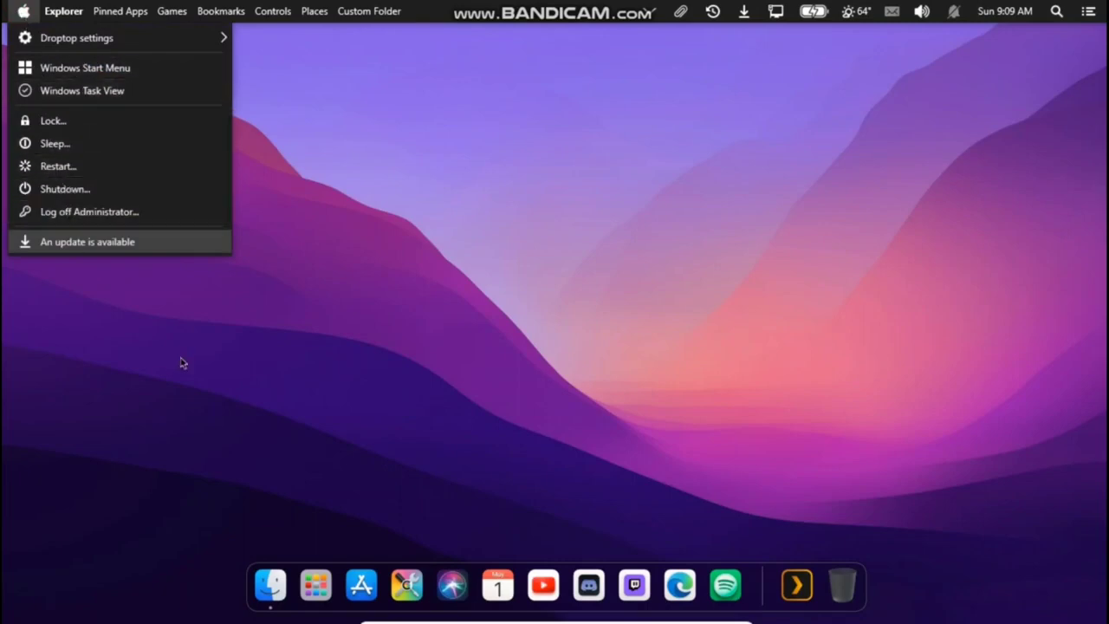
left_click(216, 428)
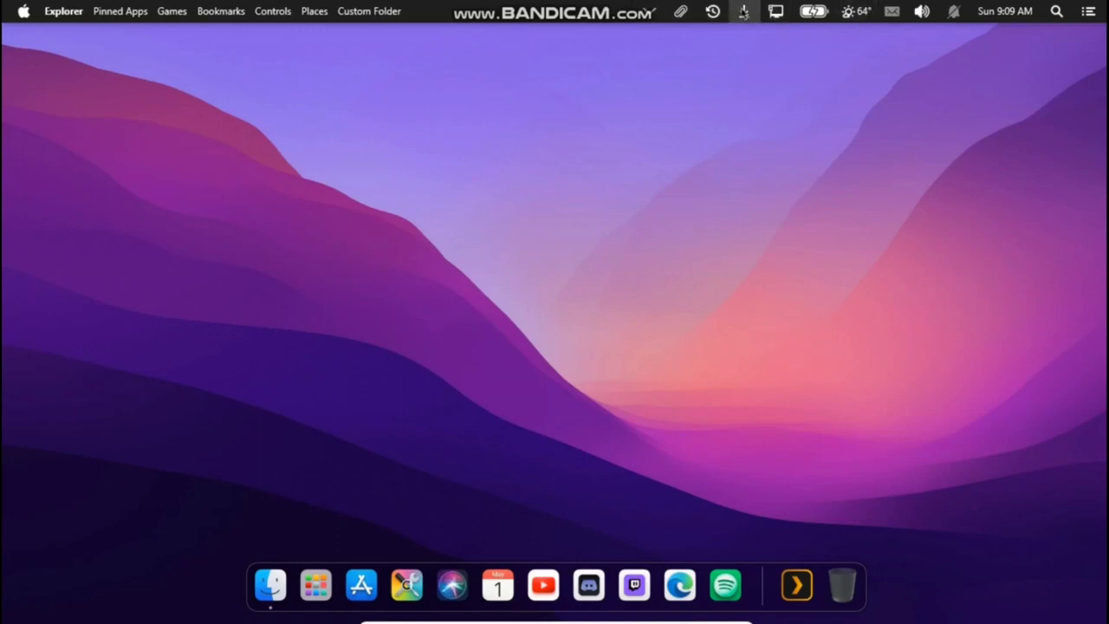
left_click(650, 17)
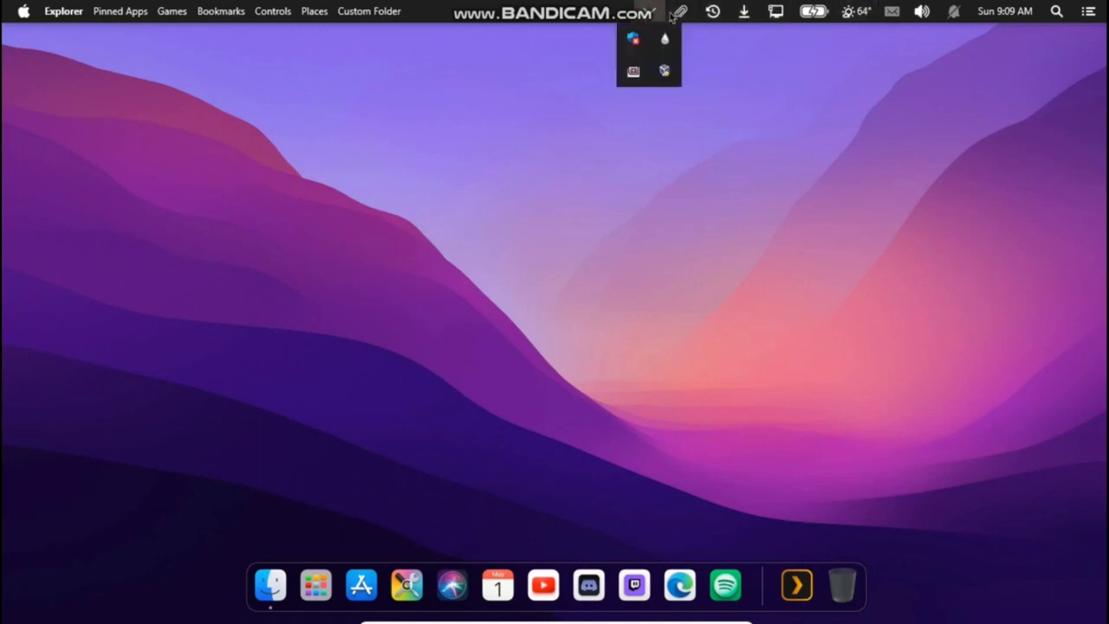
left_click(745, 12)
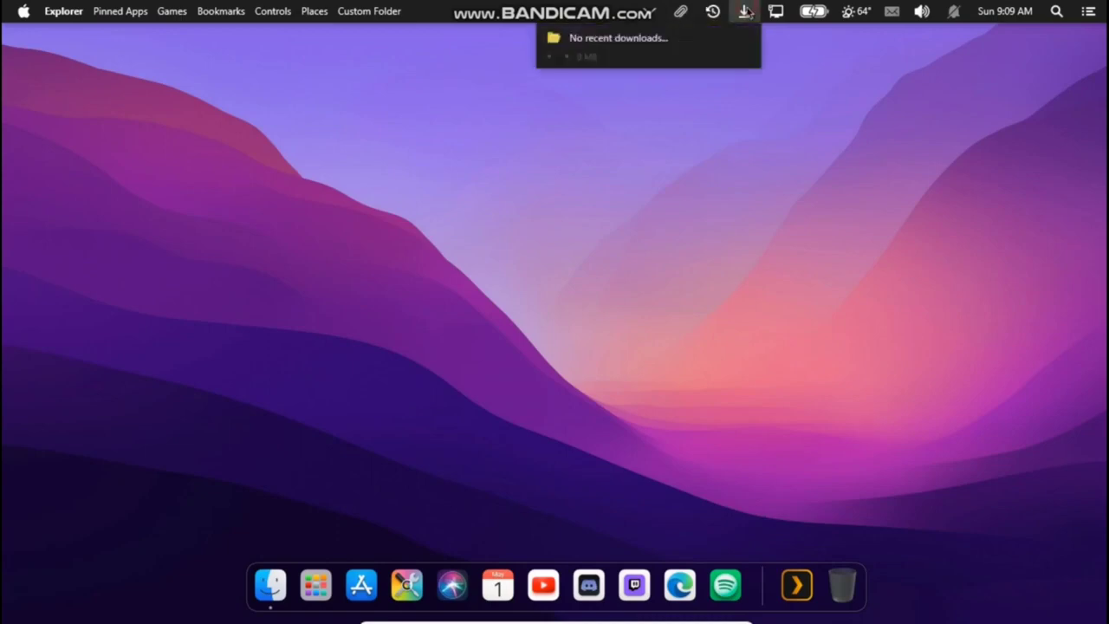
left_click(923, 13)
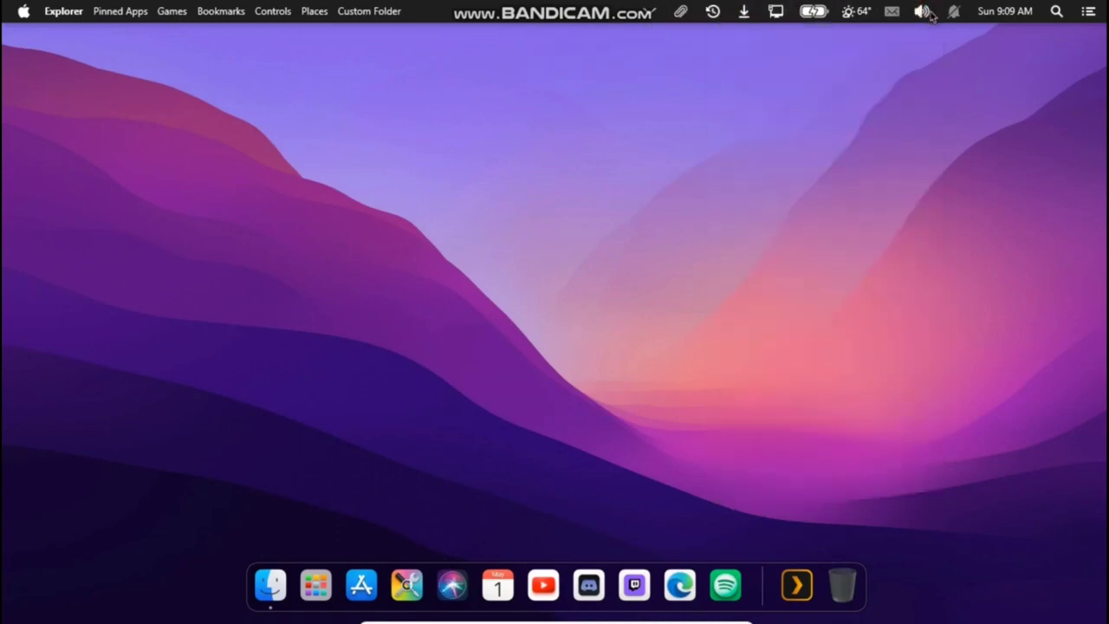
left_click(921, 17)
left_click(893, 12)
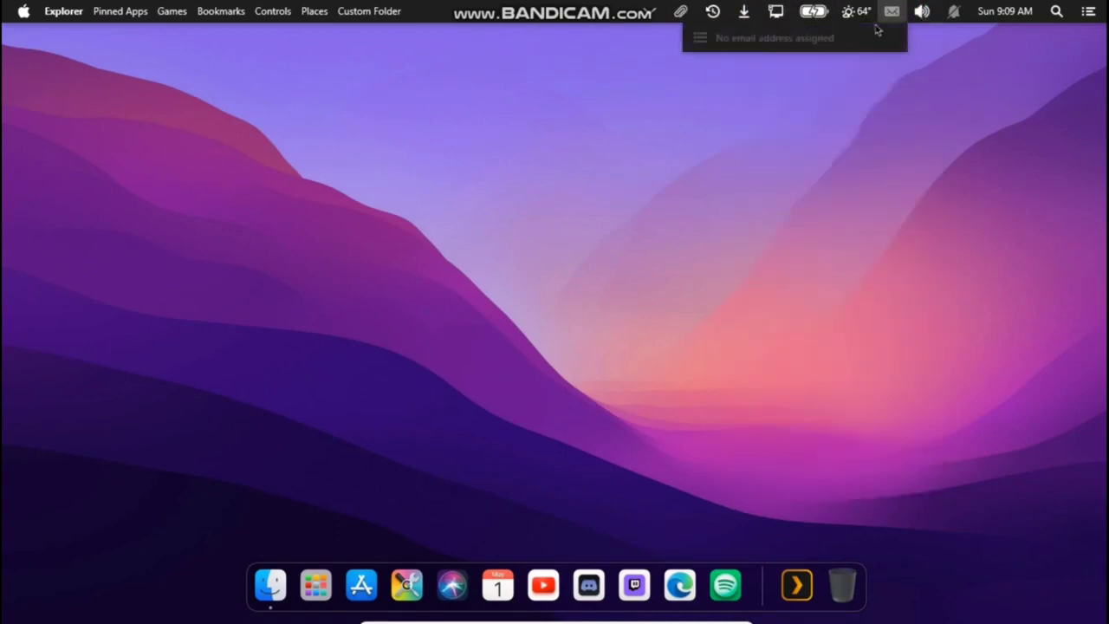
left_click(622, 124)
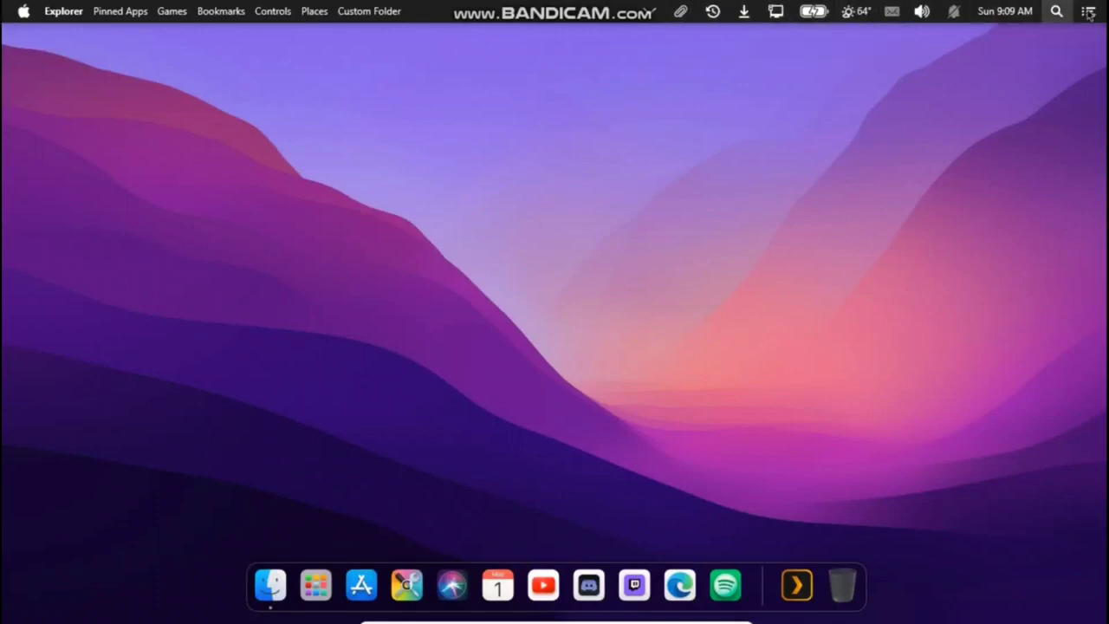
Step: Search for and run winver, reposition the About Windows dialog slightly and close it
left_click(1055, 12)
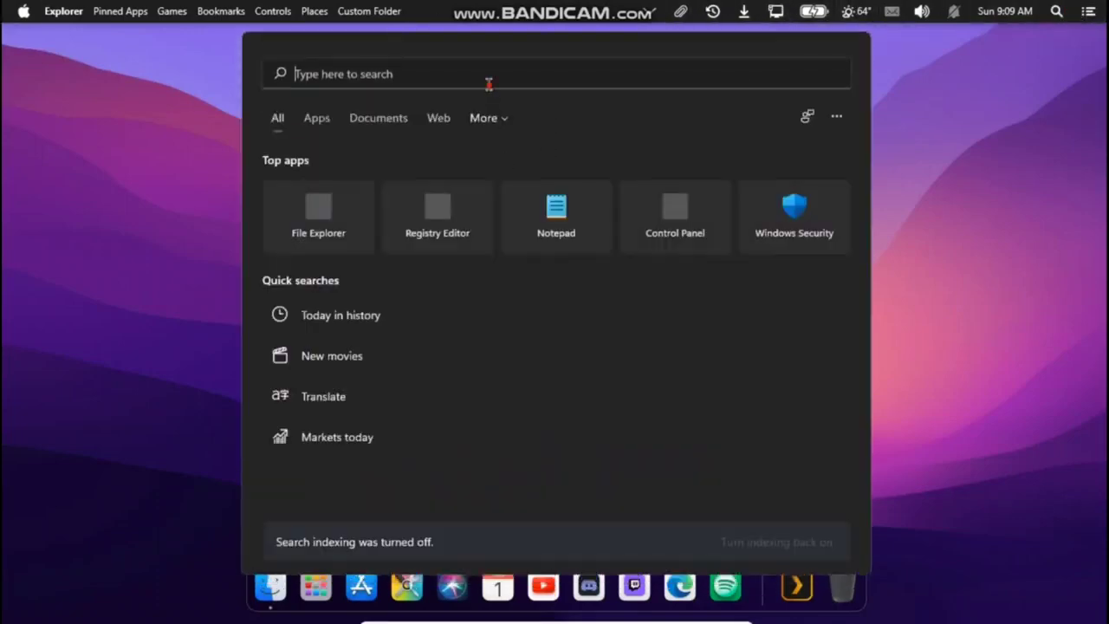
type("winver")
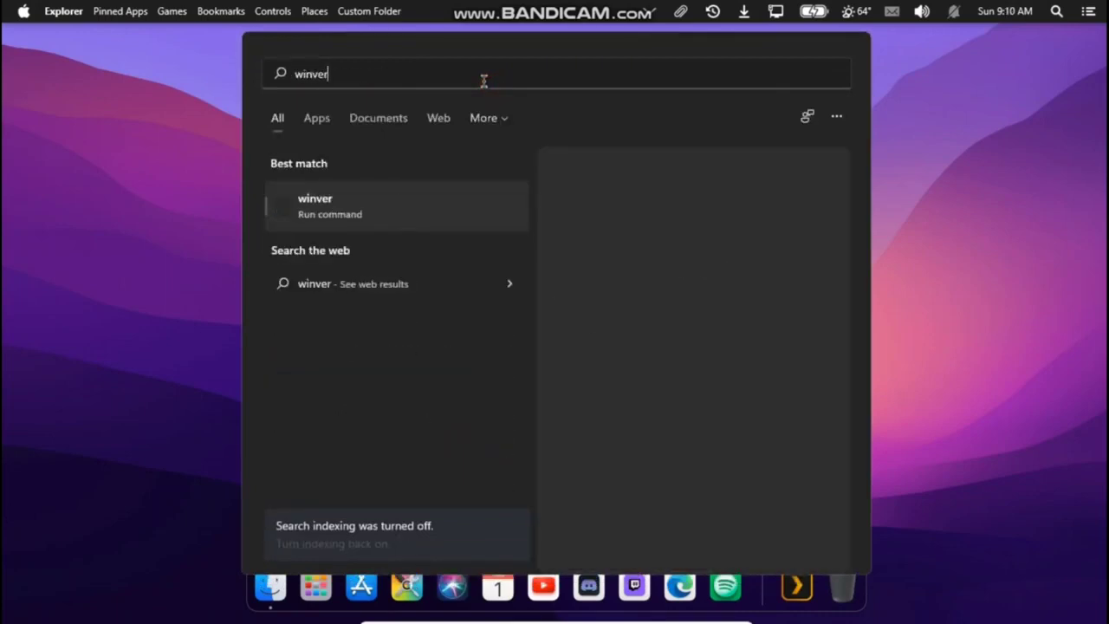
key("Return")
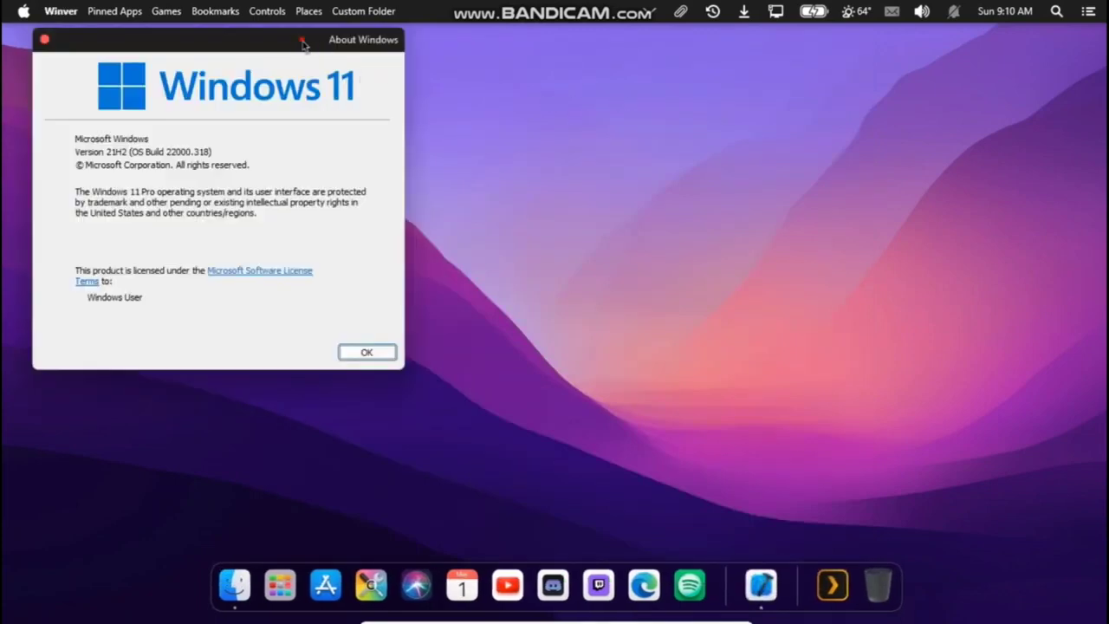
left_click_drag(303, 45, 335, 45)
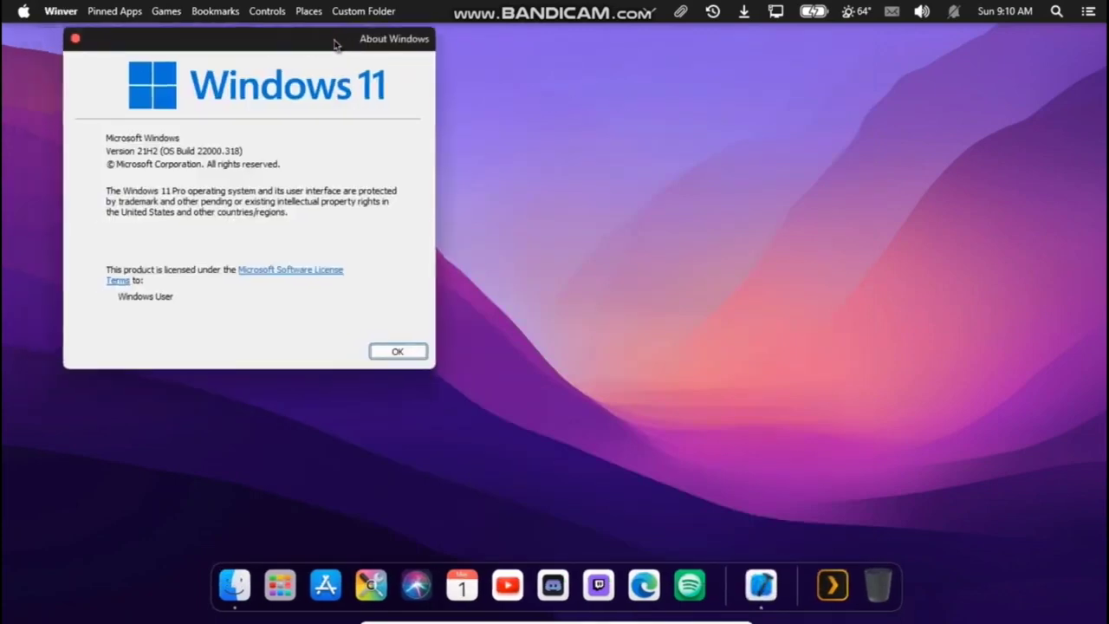
left_click(391, 354)
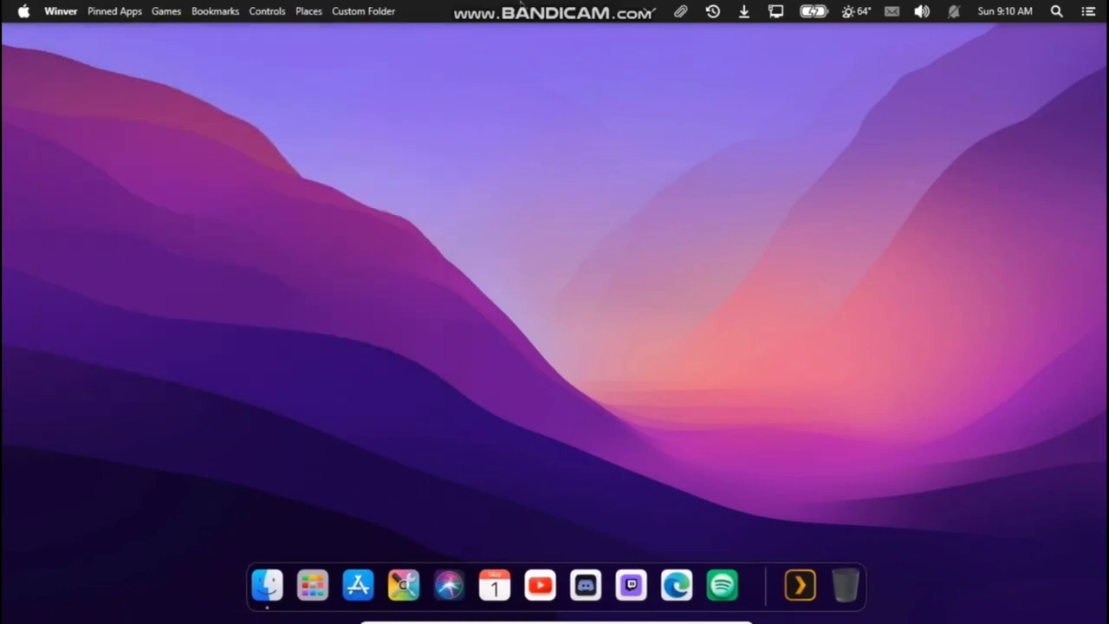
Step: Open a Finder window again, view the drives under This PC, and close the window
mouse_move(523, 8)
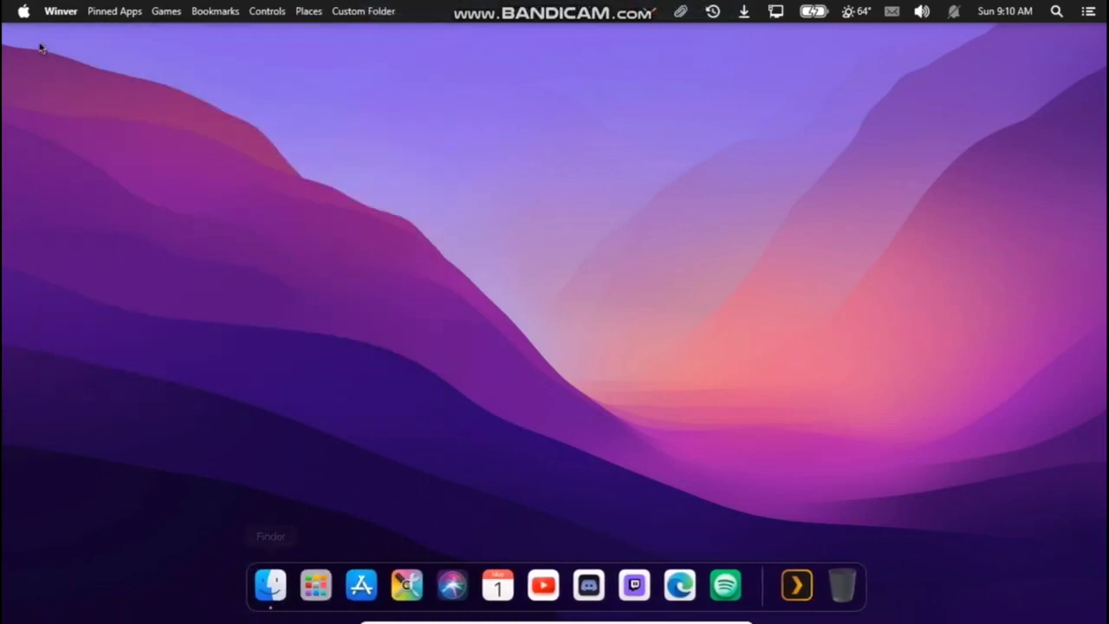
left_click(267, 584)
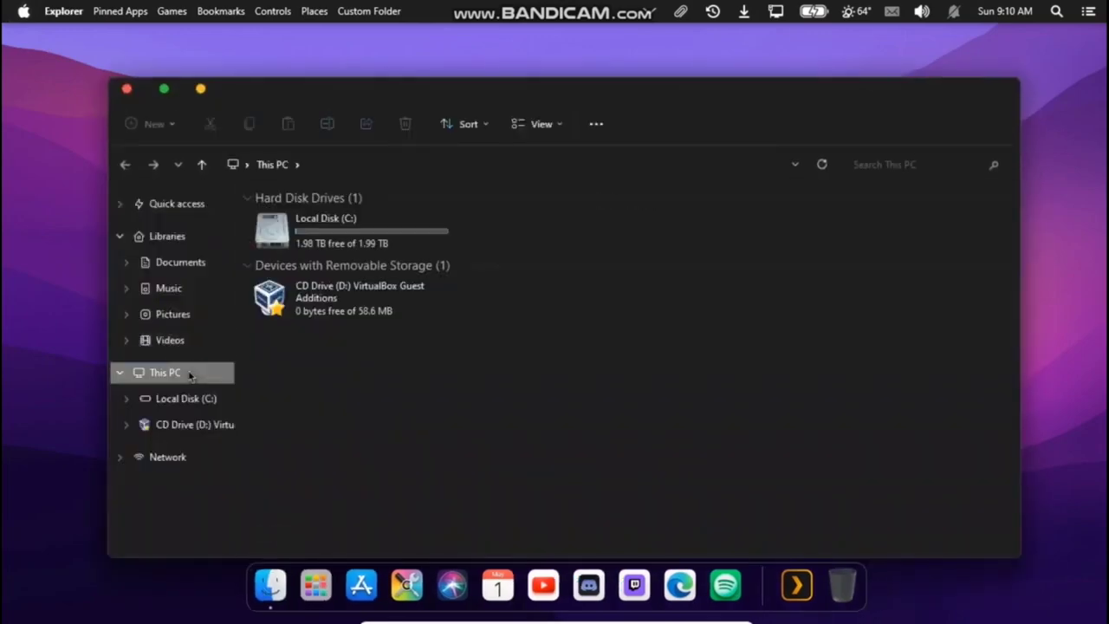
left_click(191, 373)
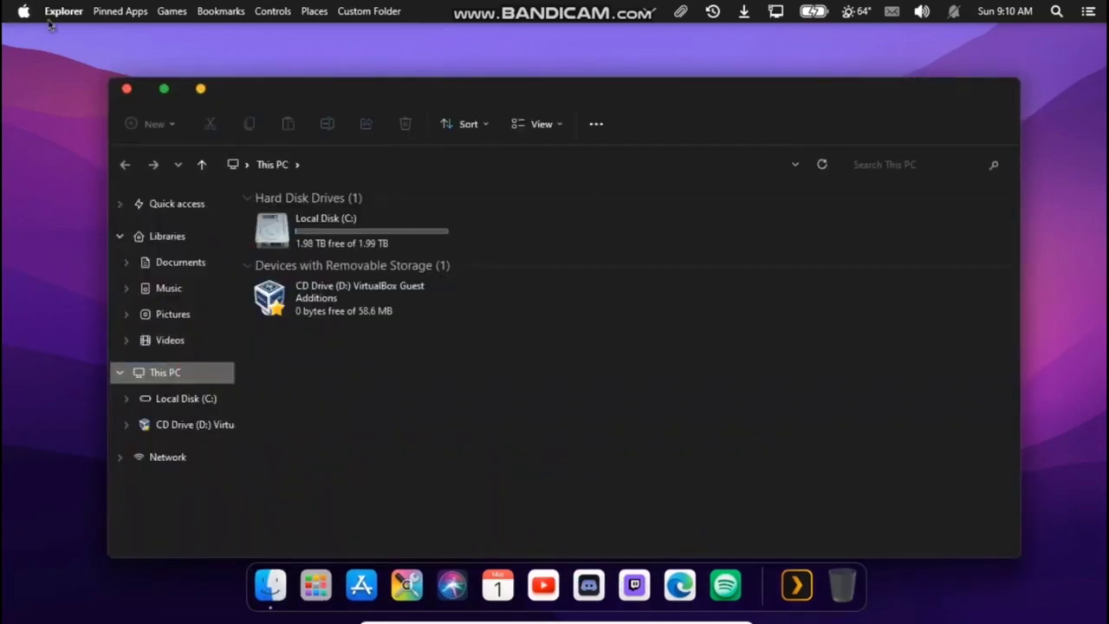
left_click(126, 89)
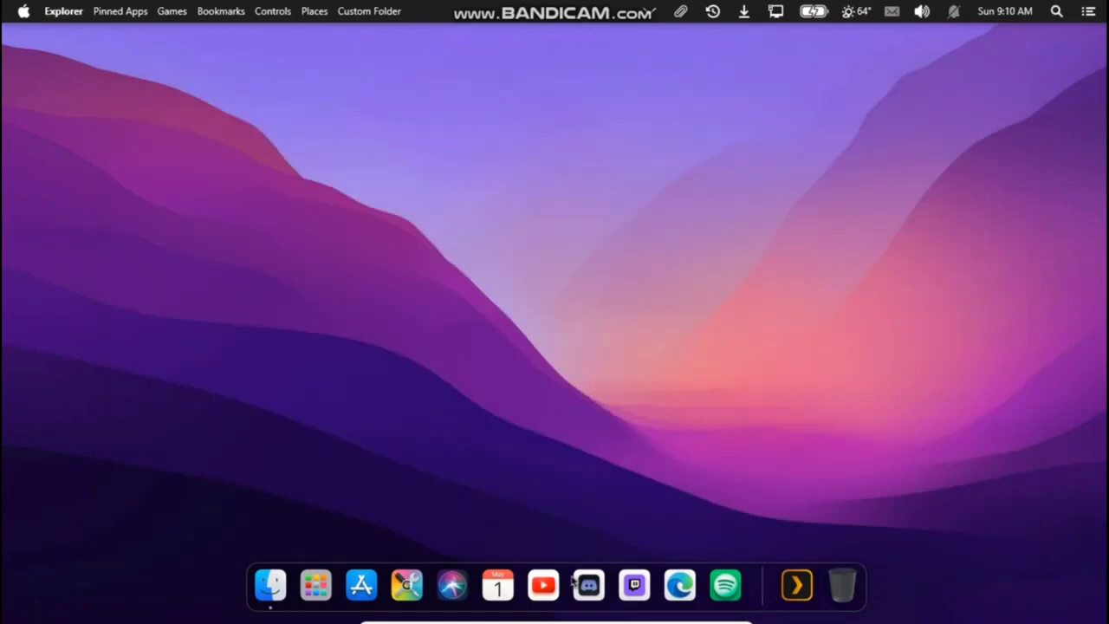
Step: View the May 2022 calendar flyout and the Pinned Apps list of the top bar, dismissing each one
left_click(546, 584)
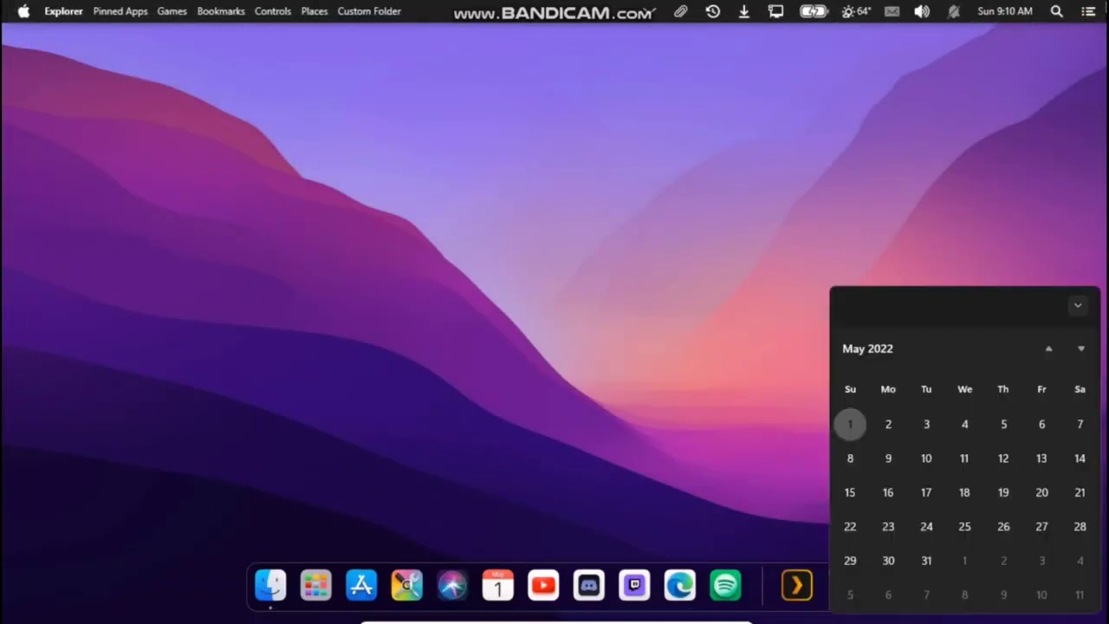
left_click_drag(861, 227, 944, 239)
left_click(705, 226)
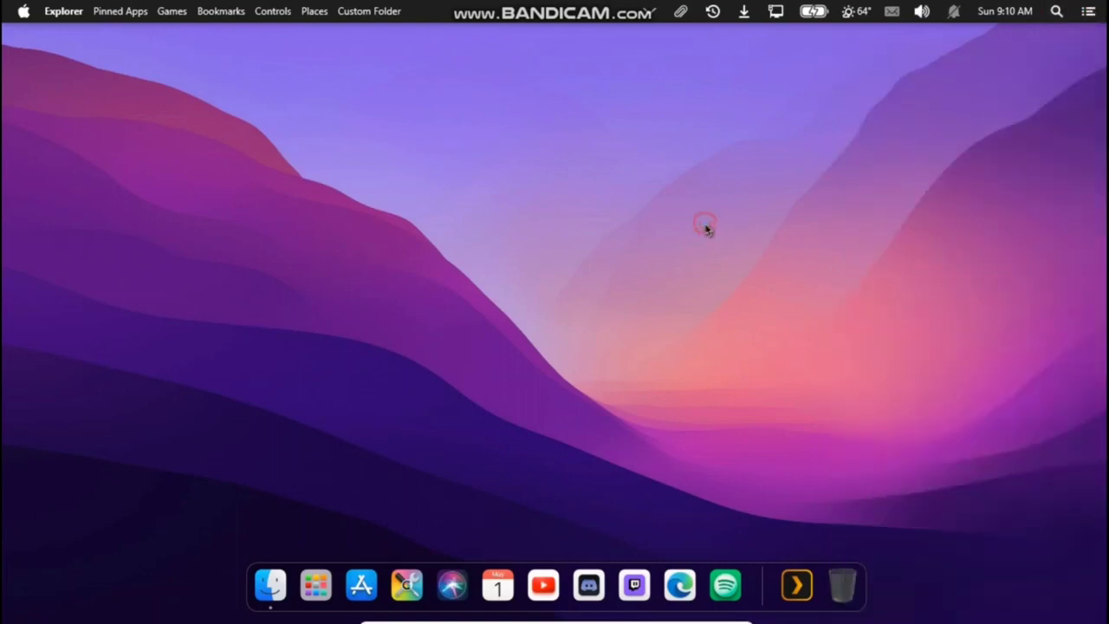
left_click(81, 13)
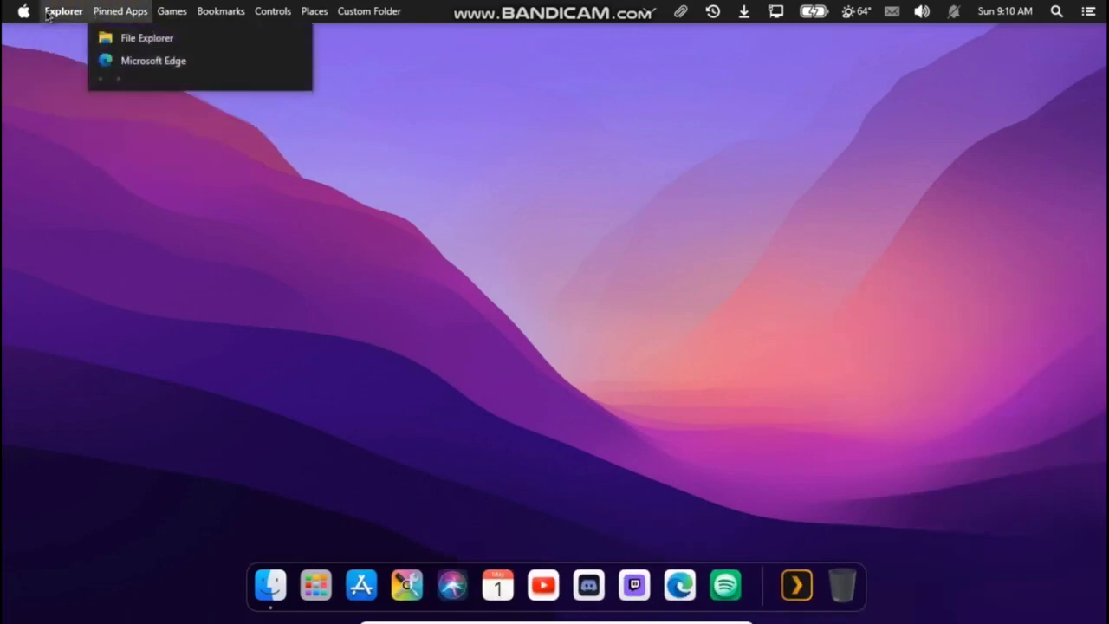
mouse_move(95, 100)
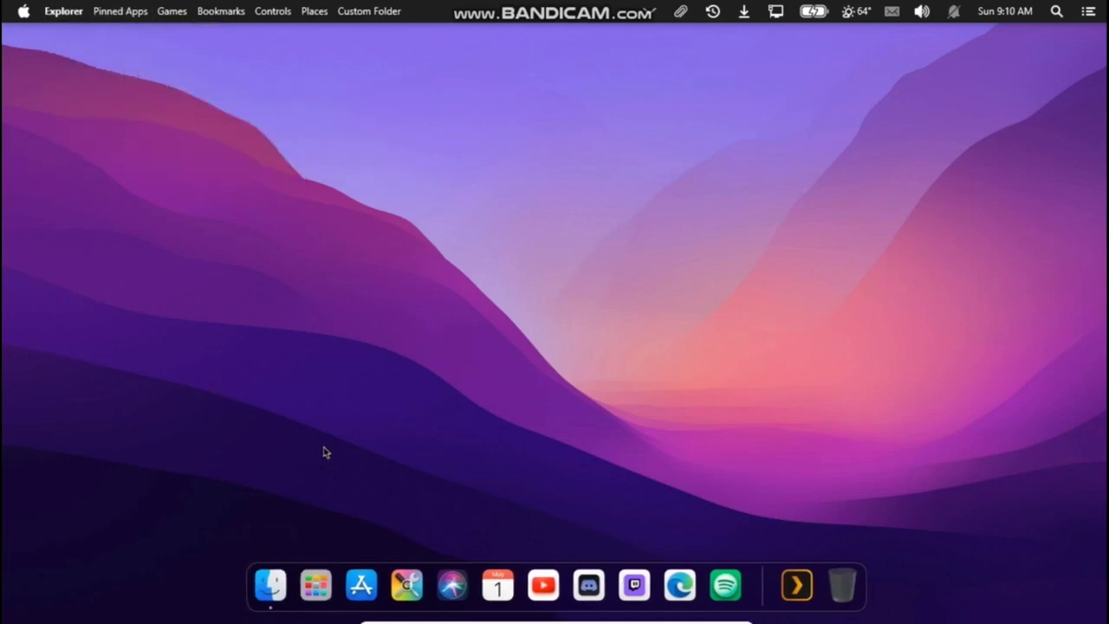
Step: Bring up the Shut Down Windows dialog, keep the Shut down action and confirm it to turn off the PC
key("alt+F4")
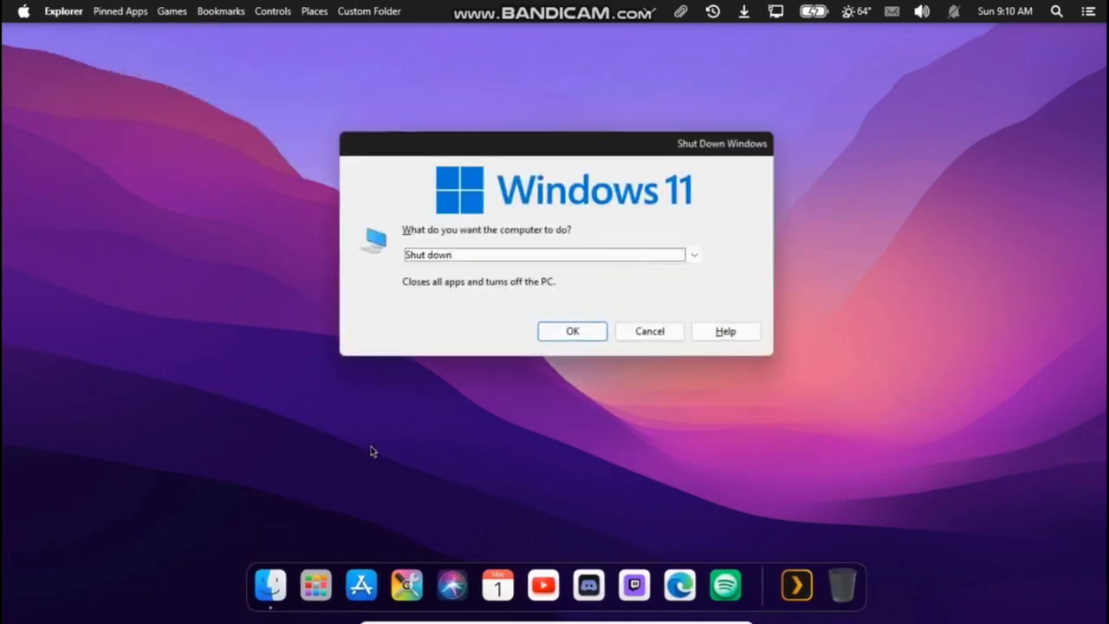
left_click(460, 252)
left_click(460, 251)
left_click(587, 330)
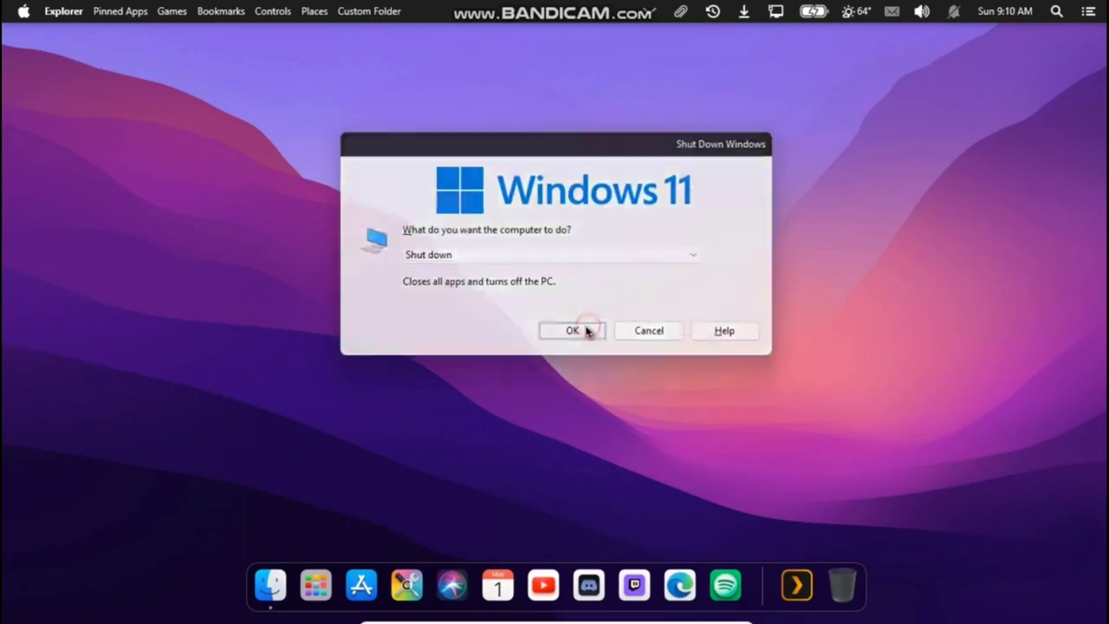